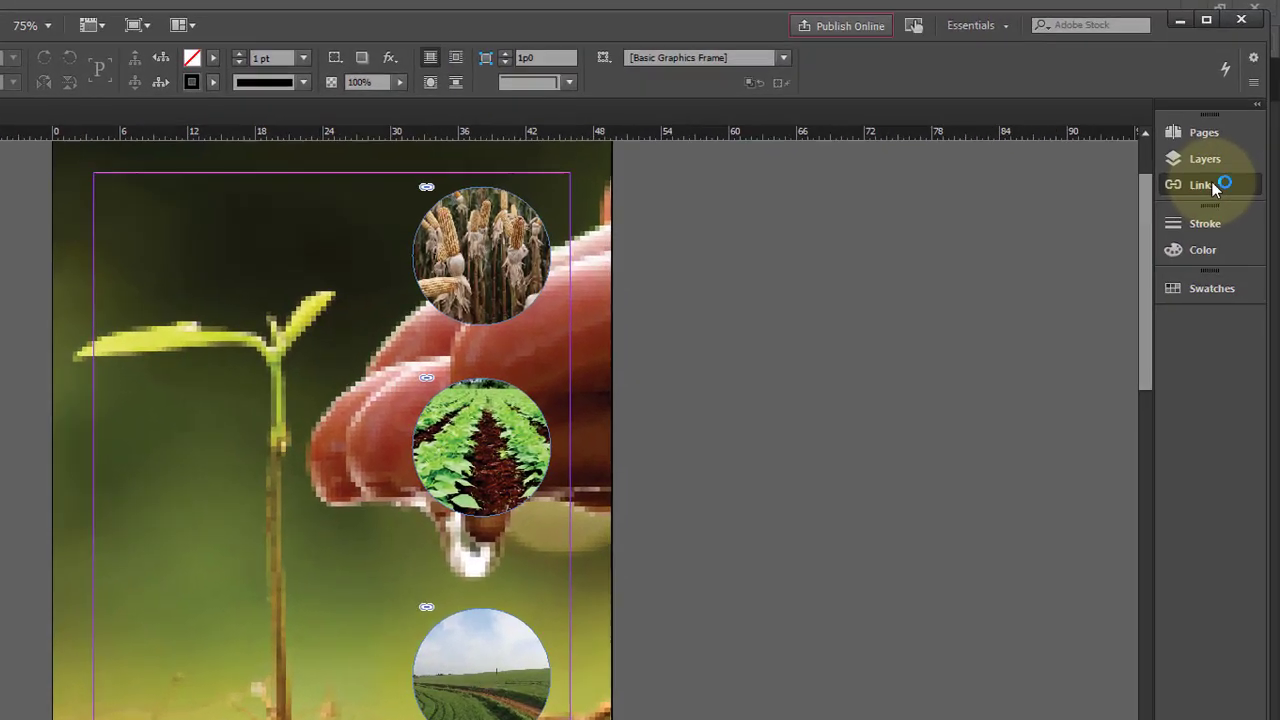
Review the magazine's spreads in order, pages 2-3 and 4-5, and return to the cover on page 1.
click(1230, 132)
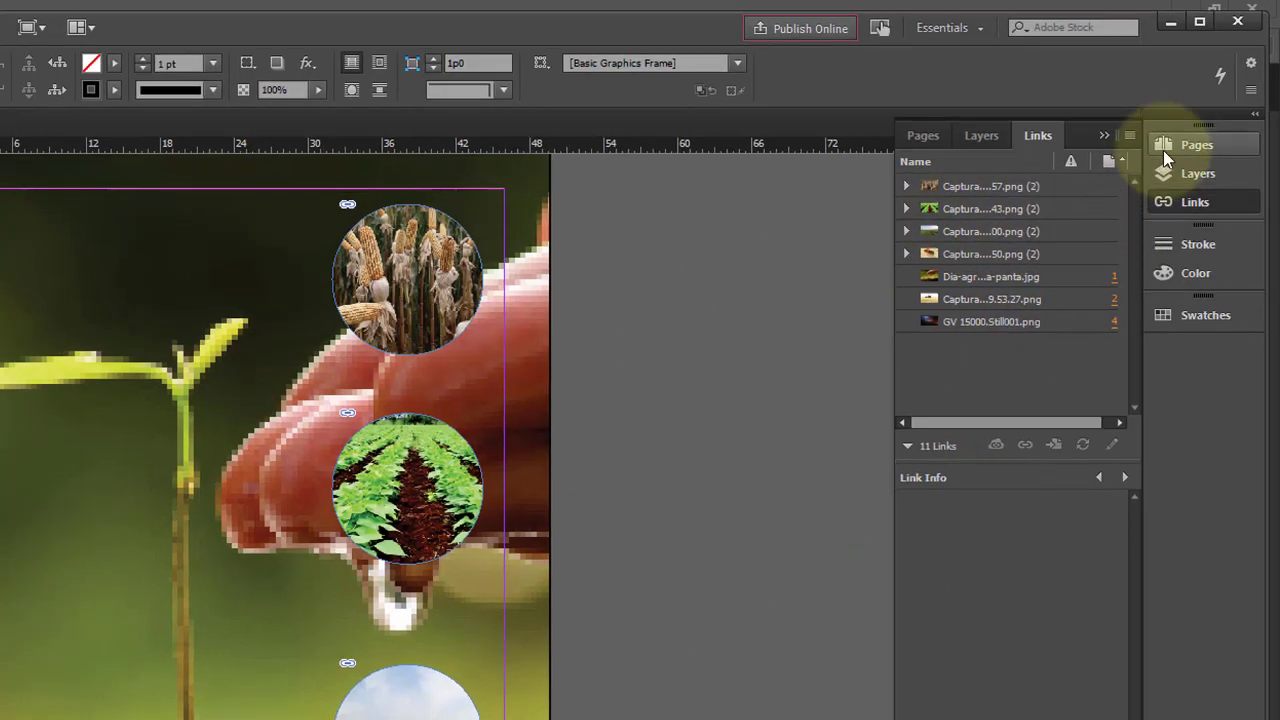
click(1163, 150)
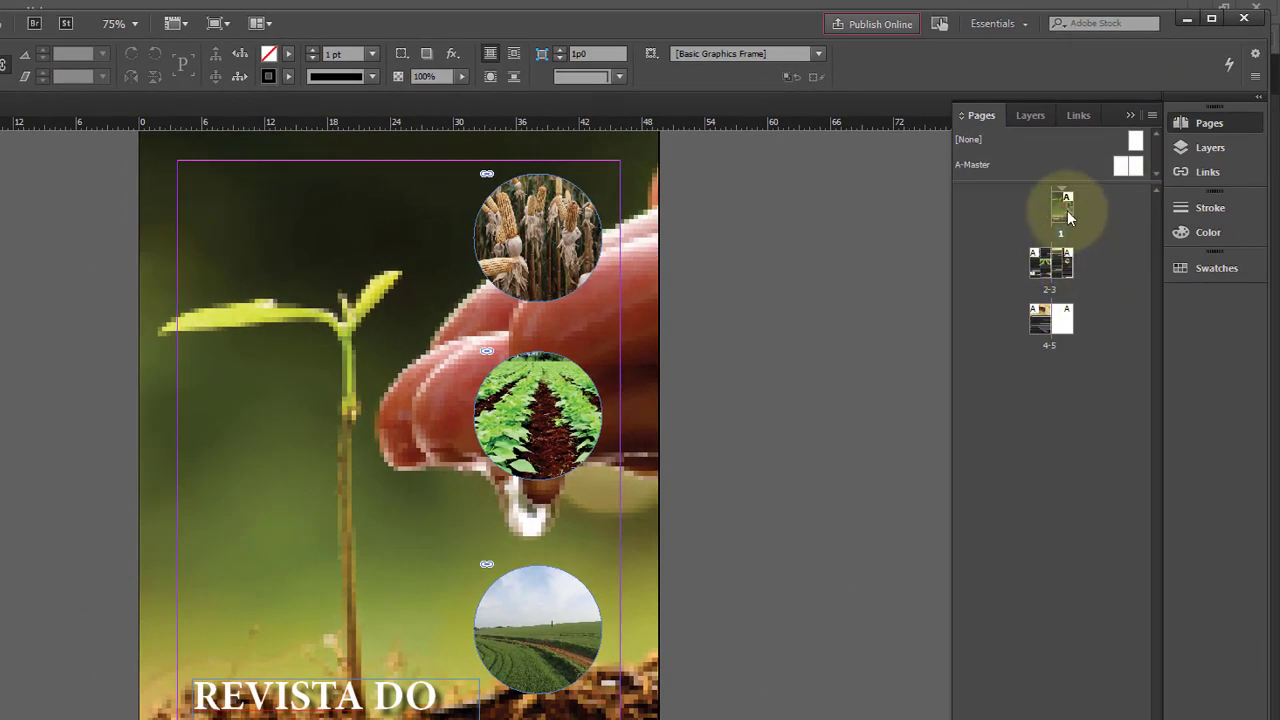
click(1066, 212)
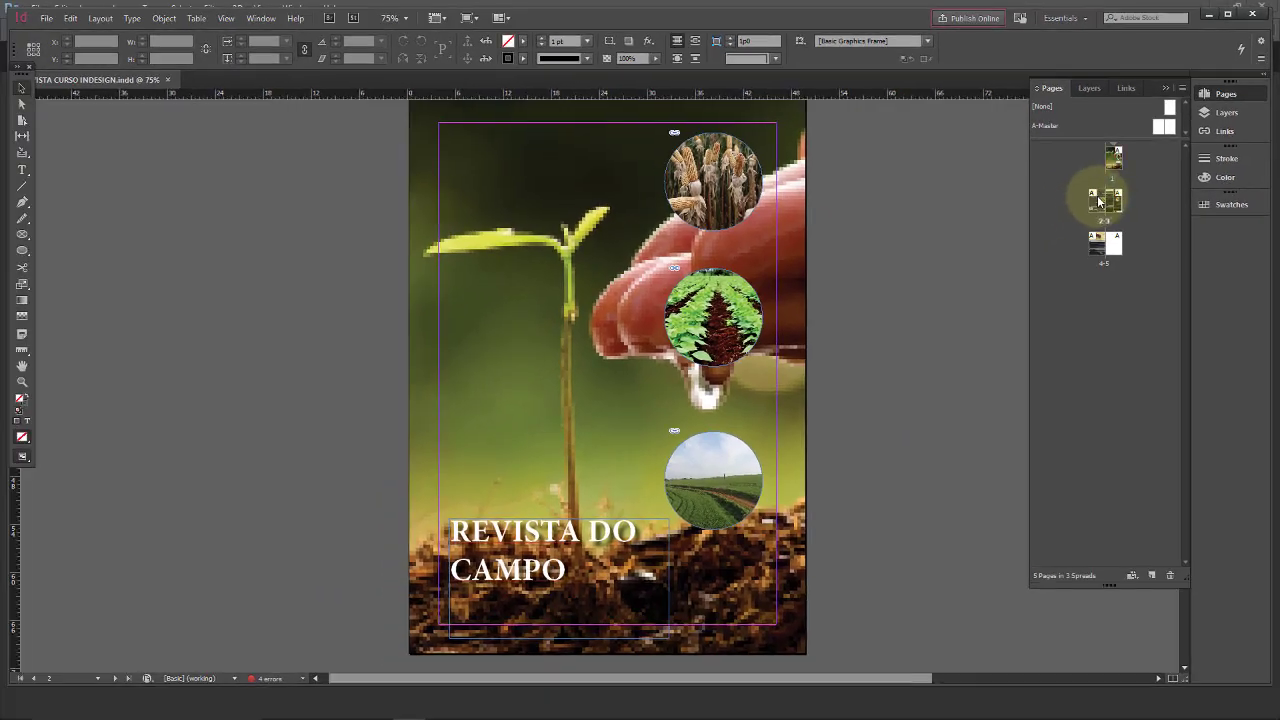
double_click(1050, 262)
click(592, 705)
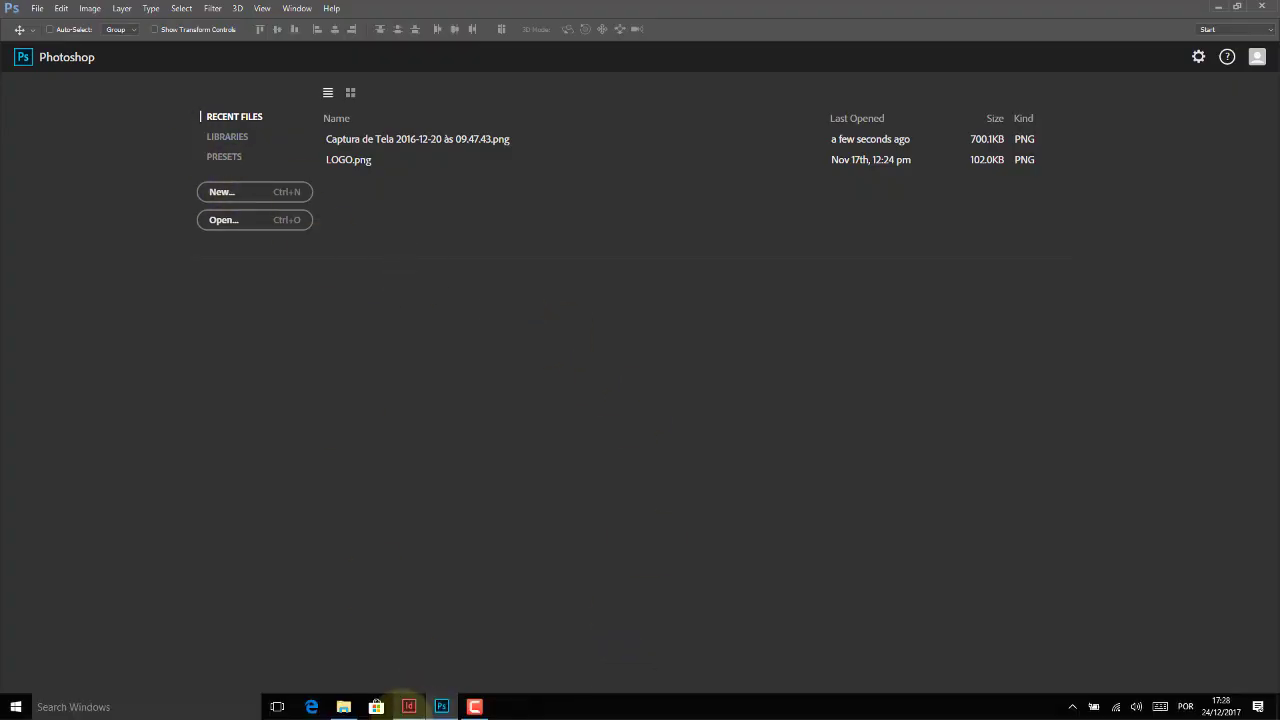
click(409, 706)
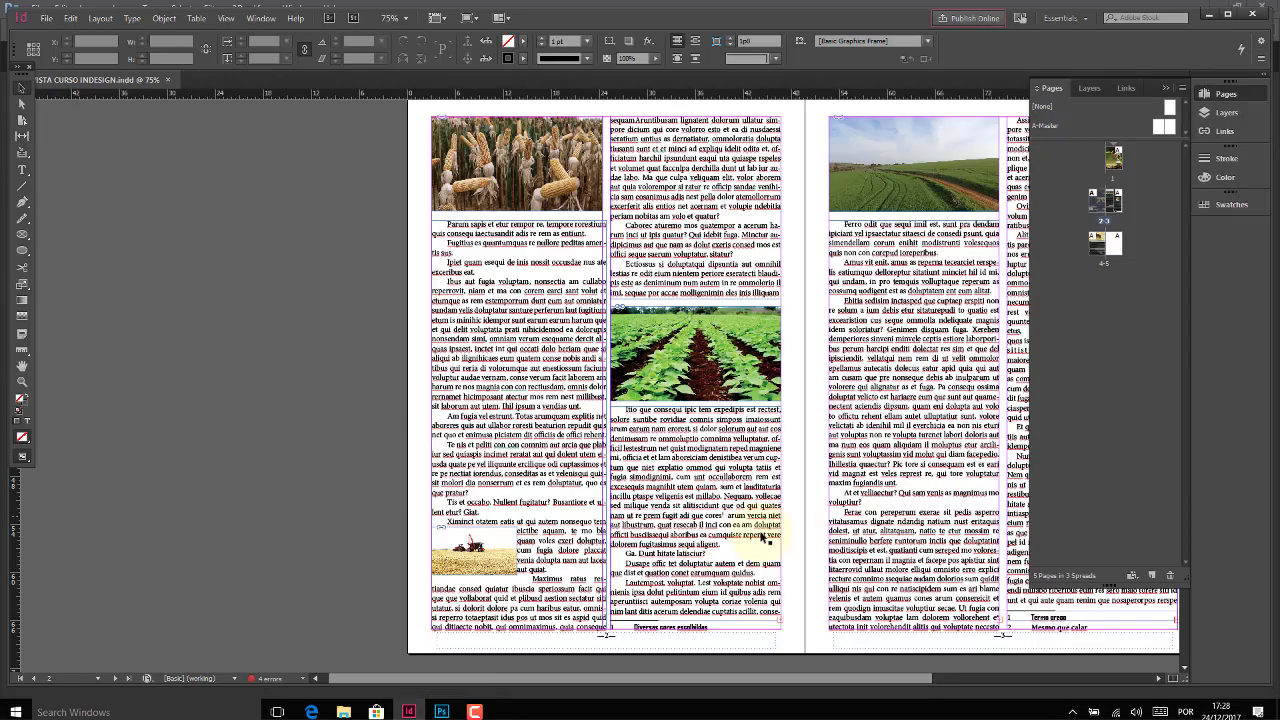
drag(766, 678, 876, 680)
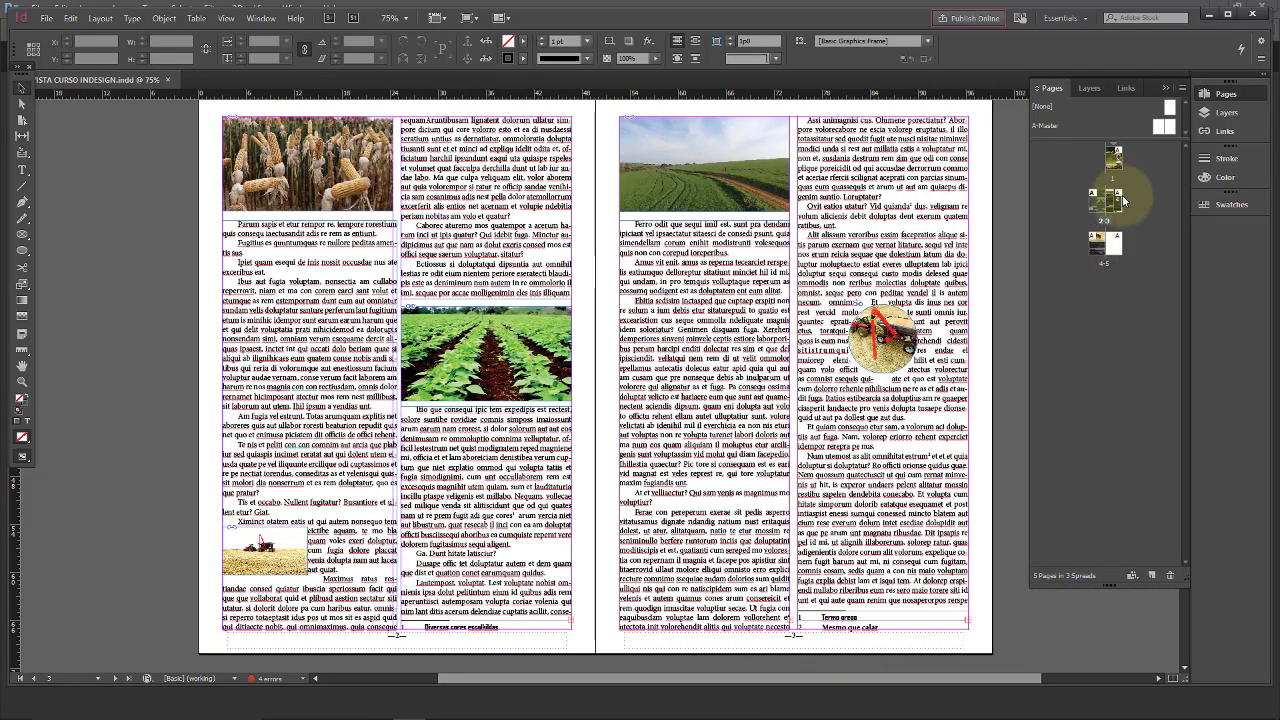
double_click(1101, 243)
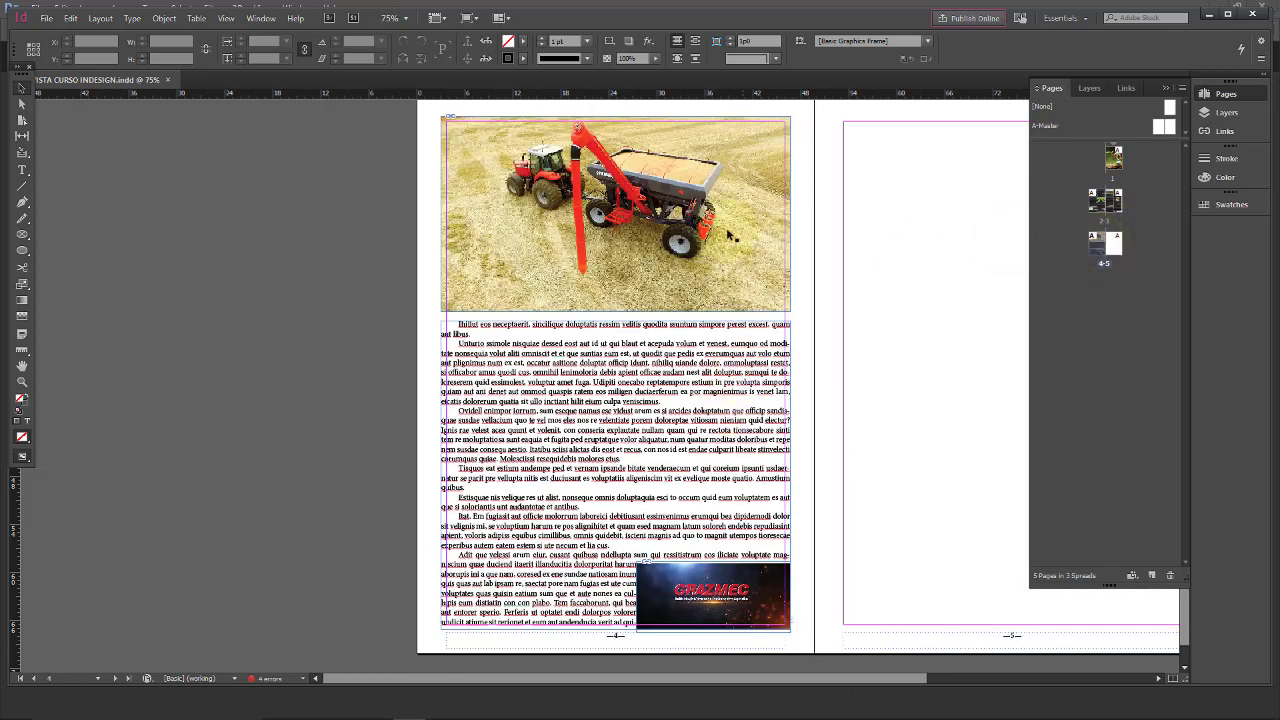
double_click(1114, 157)
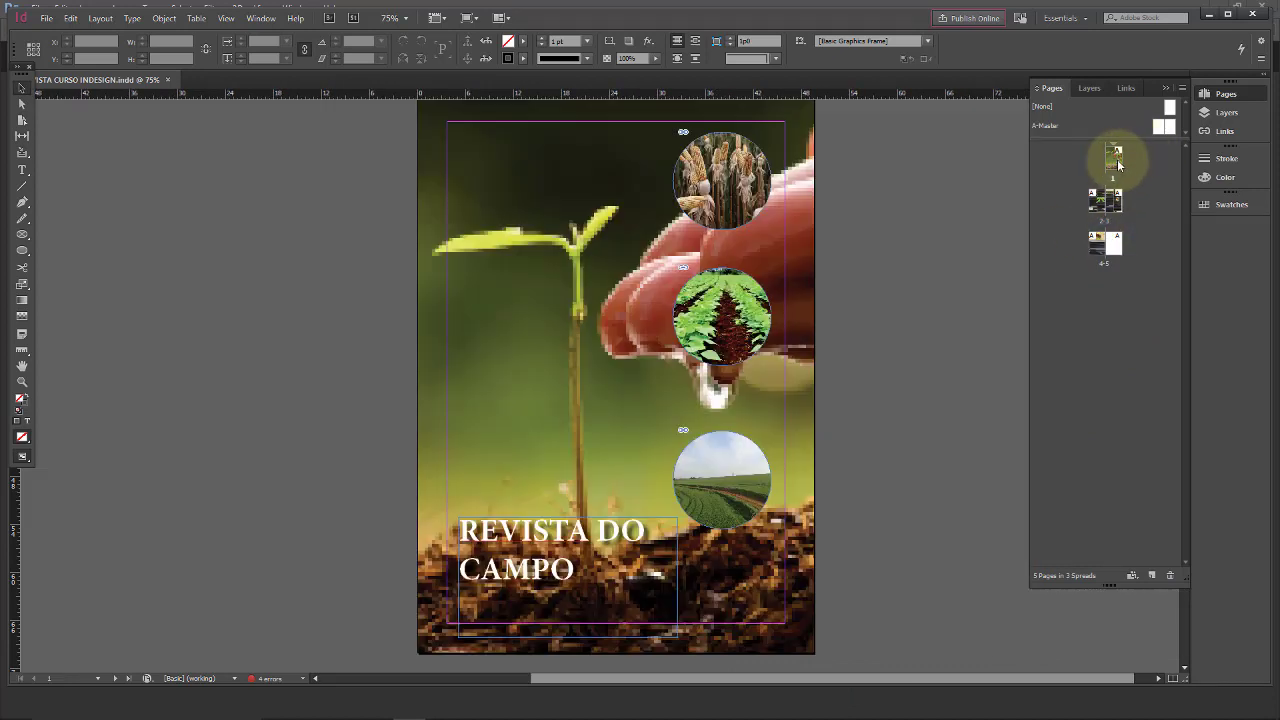
Examine the link info of the cover image Dia-agricultura-água-panta.jpg, including its resolution, scale and full file path.
click(1228, 133)
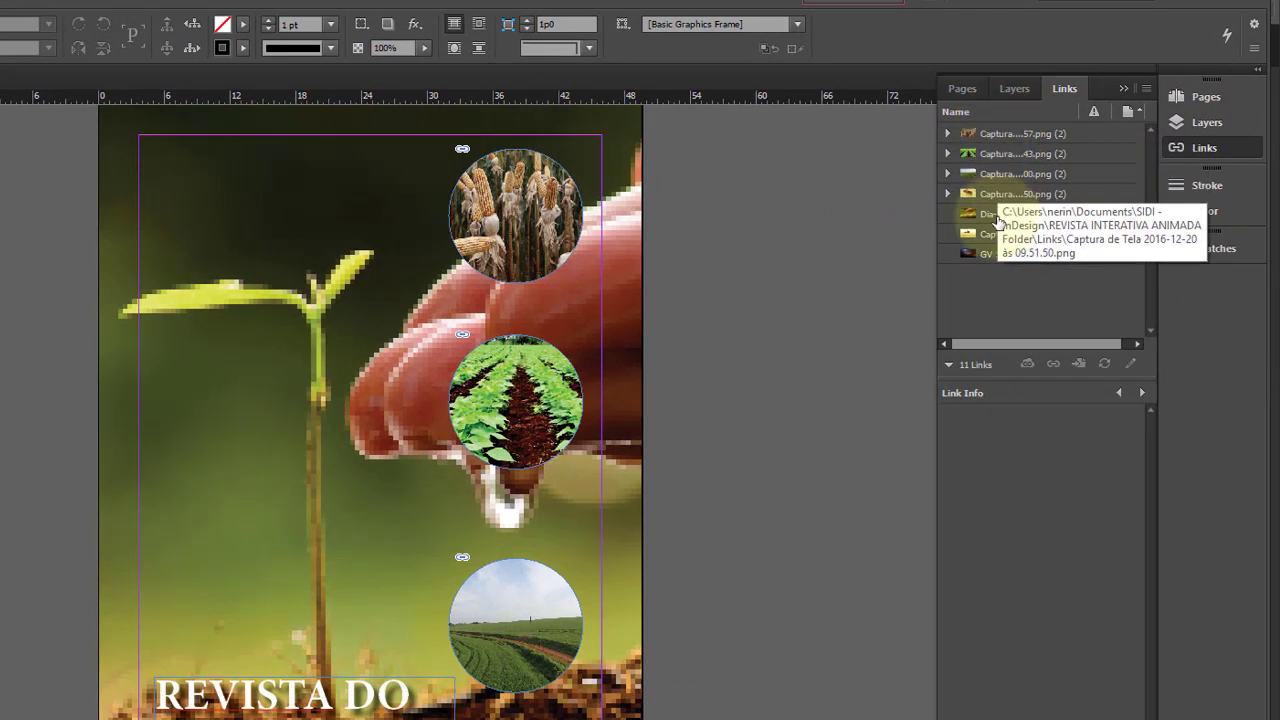
click(999, 303)
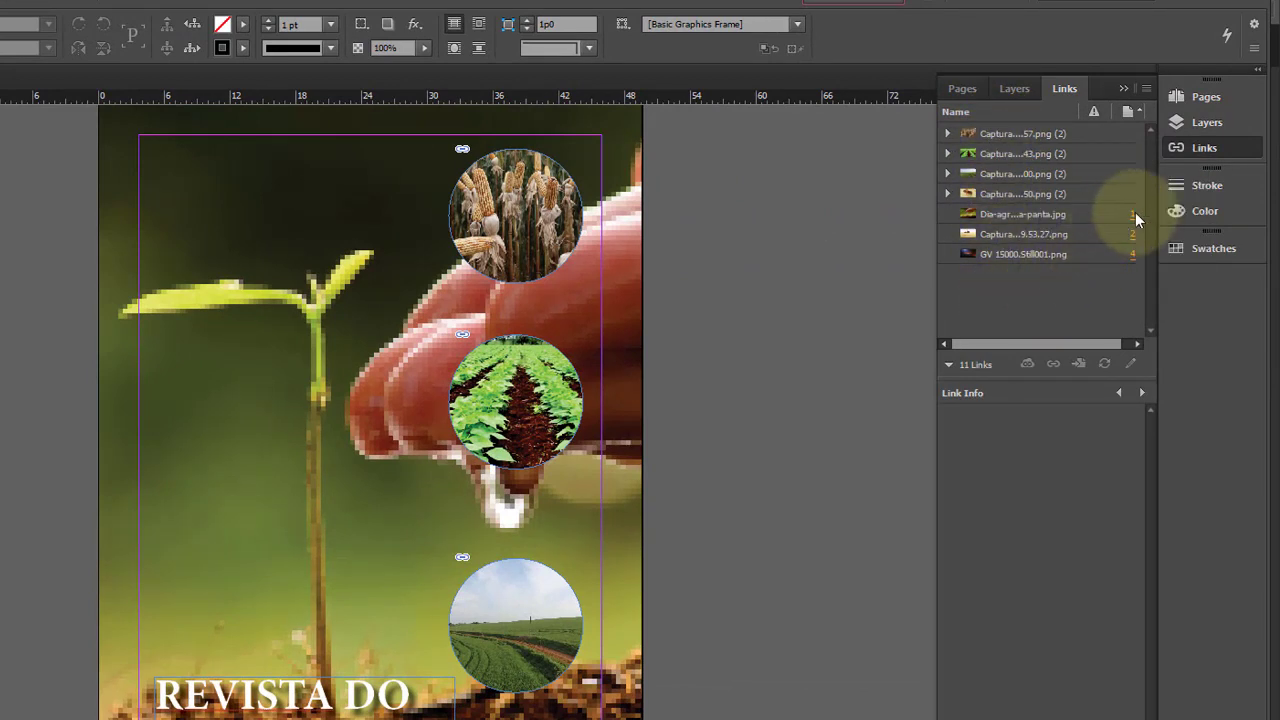
click(1053, 218)
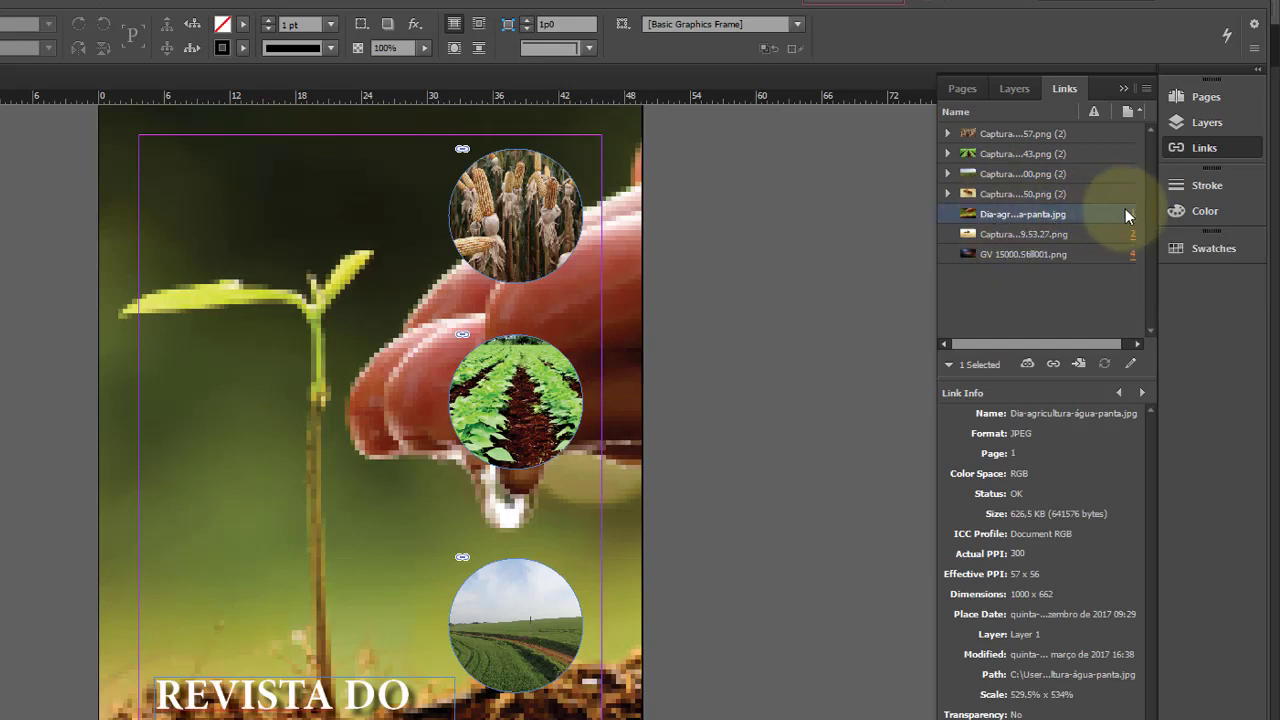
click(1045, 234)
click(1046, 216)
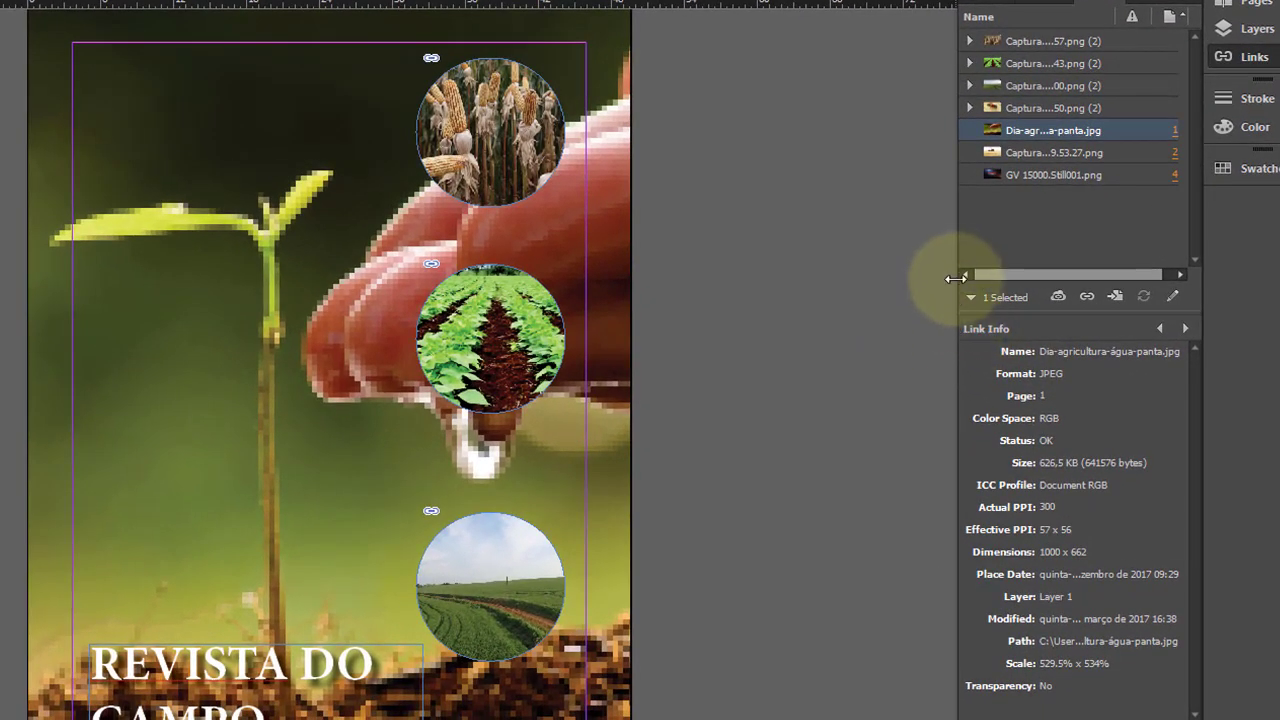
drag(957, 250, 891, 236)
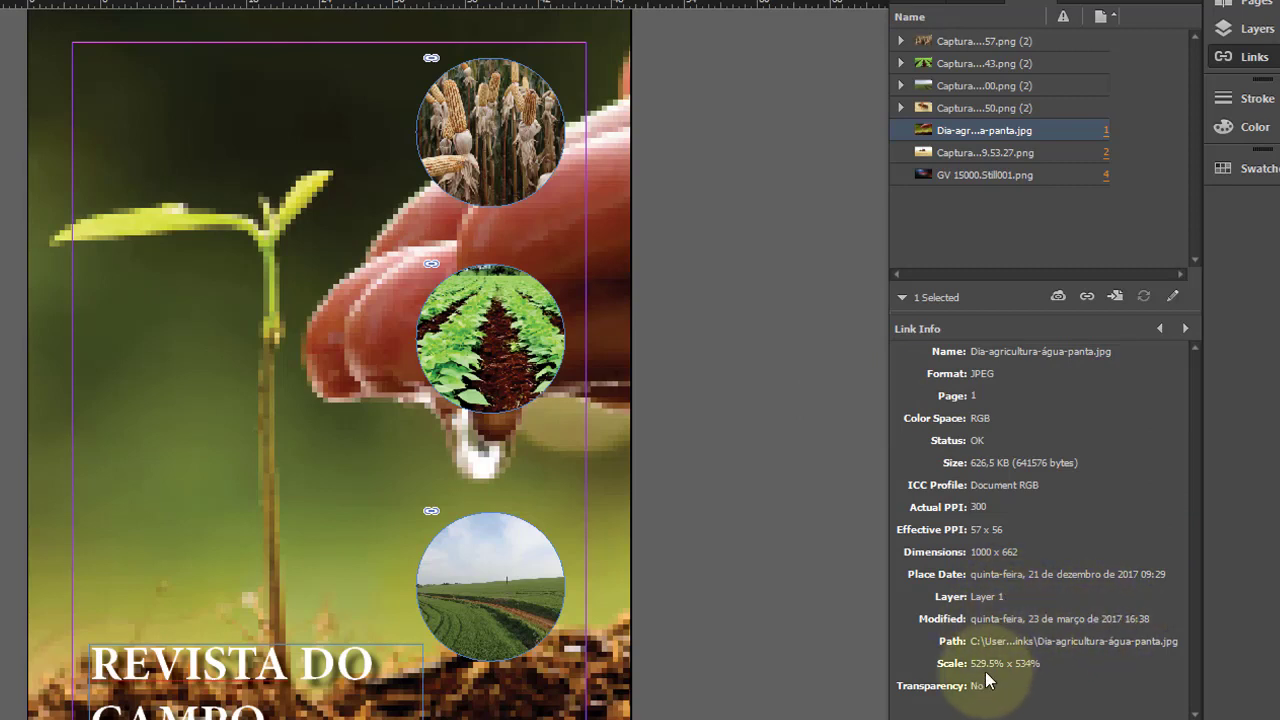
drag(888, 618, 393, 617)
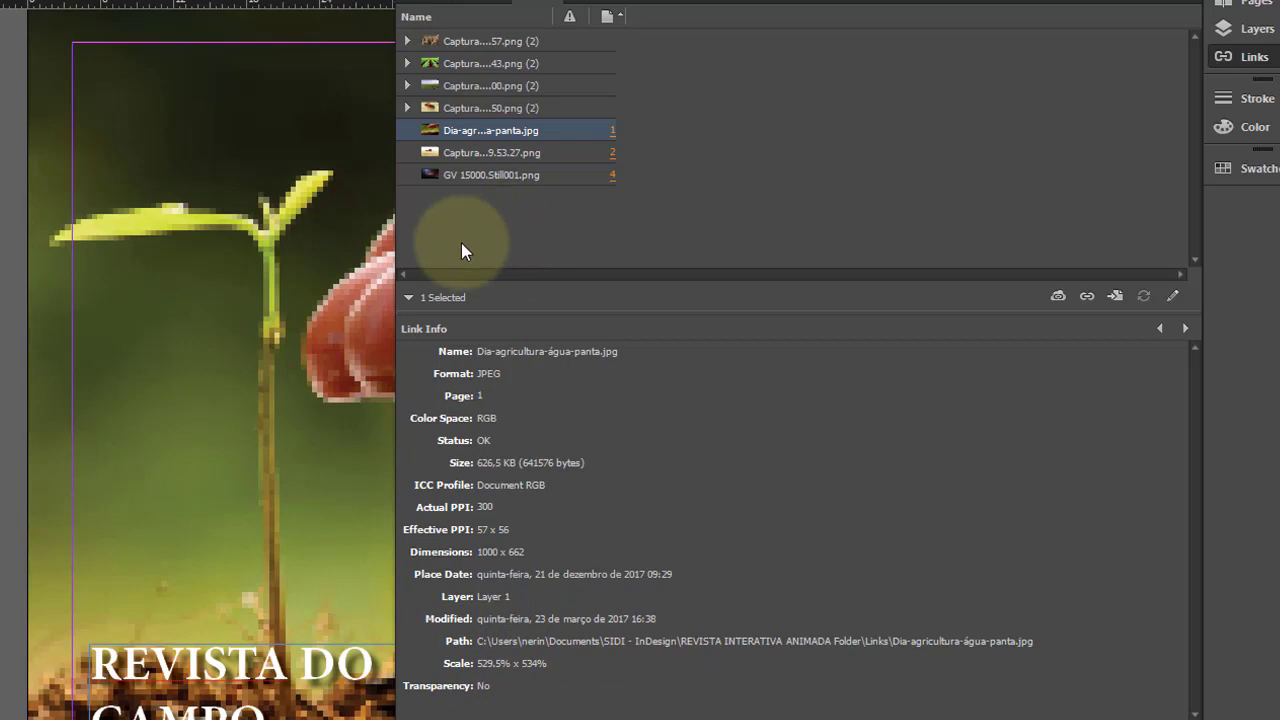
drag(398, 243, 767, 241)
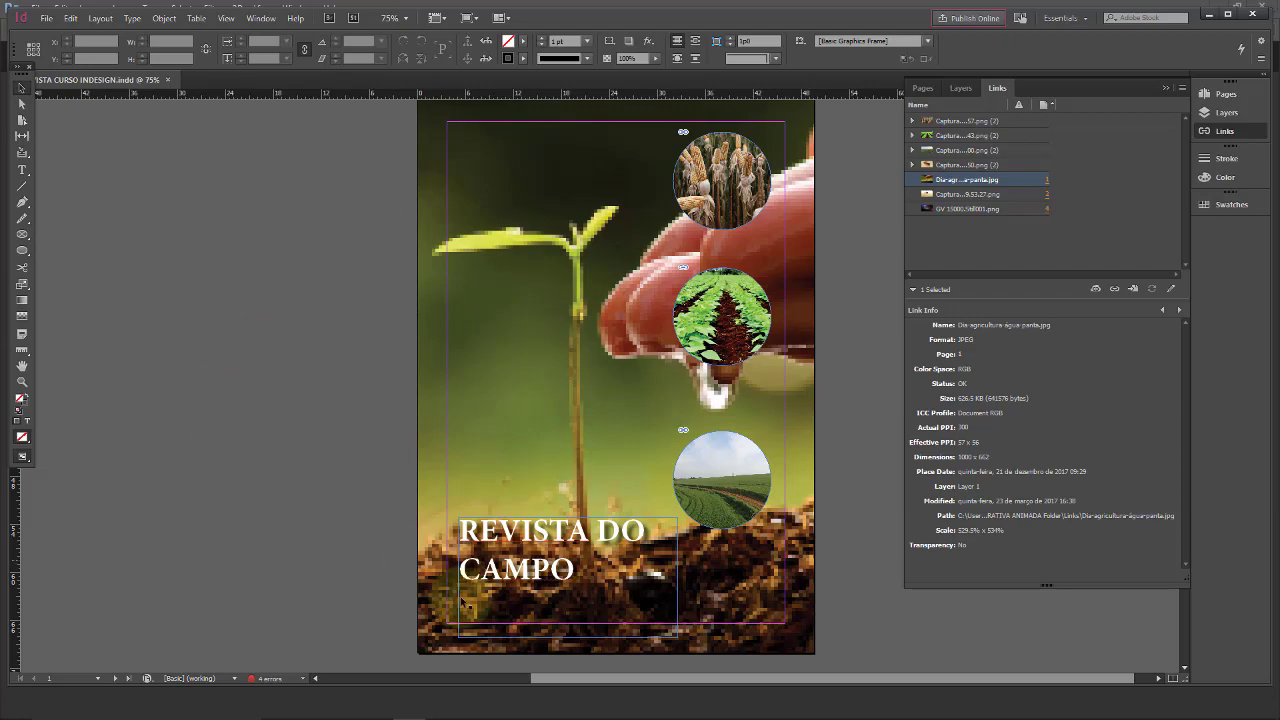
Look at the document's Links folder in File Explorer and return to InDesign.
click(346, 712)
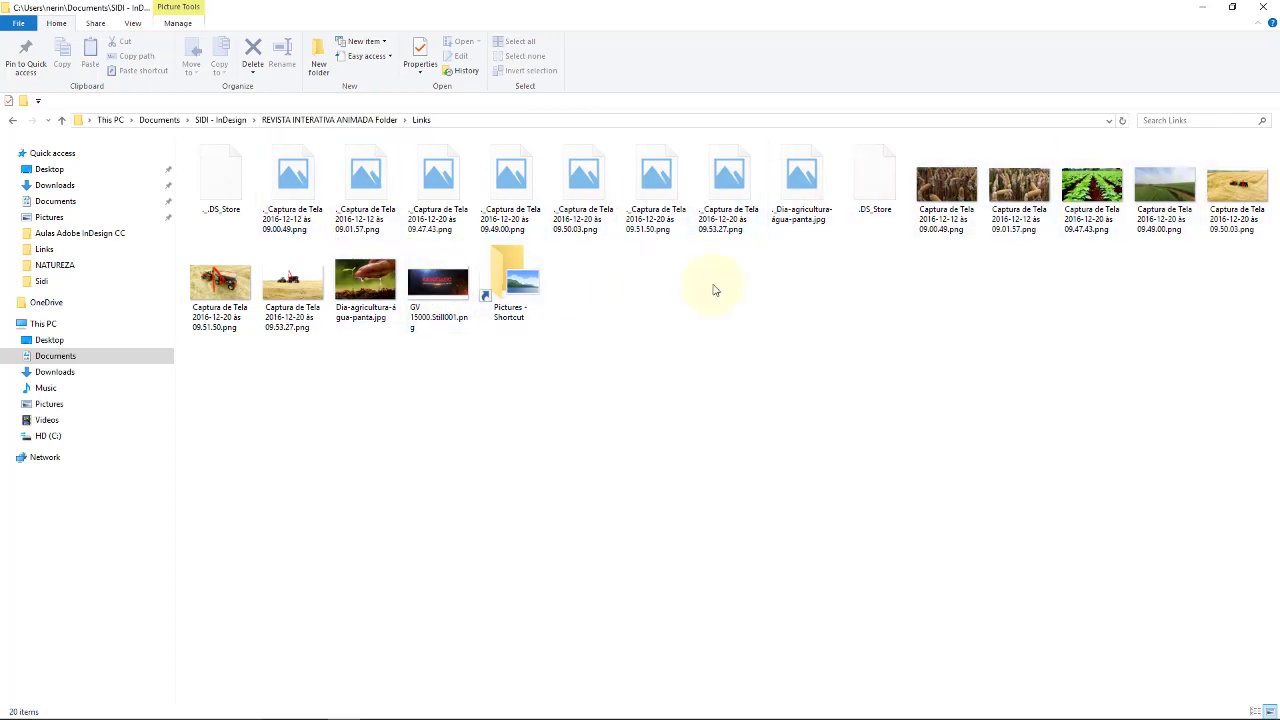
mouse_move(660, 712)
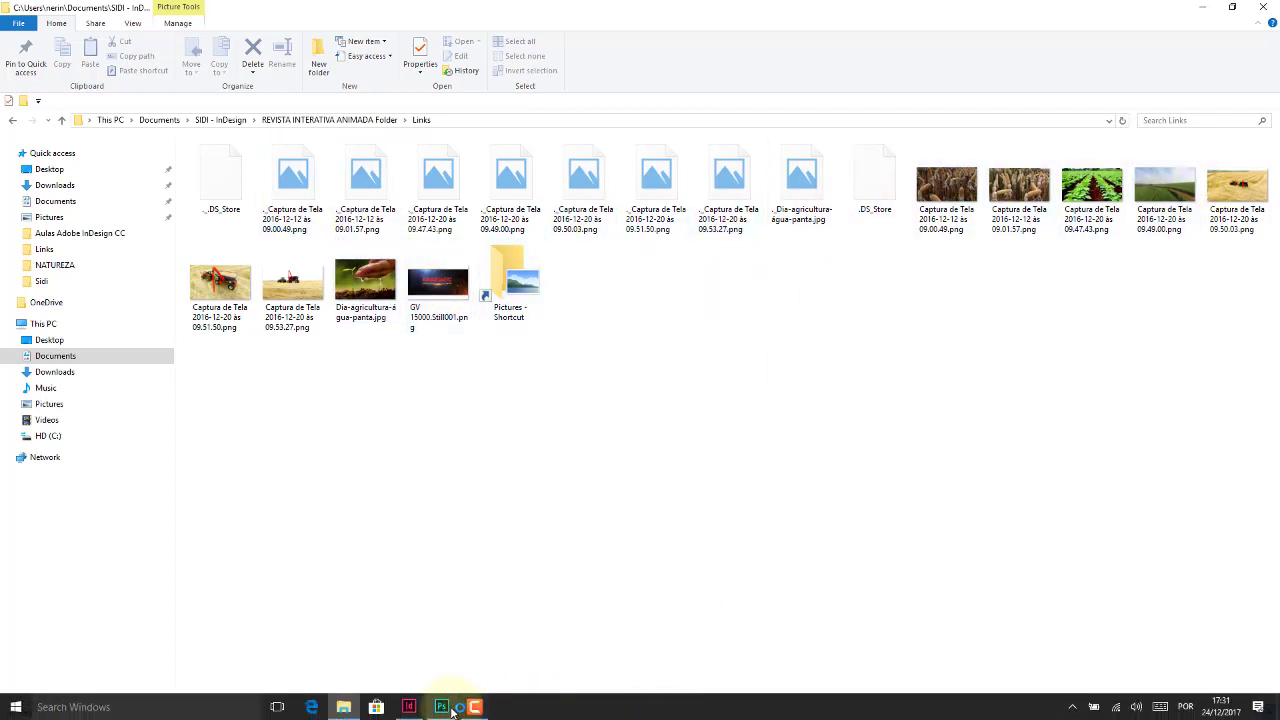
click(410, 707)
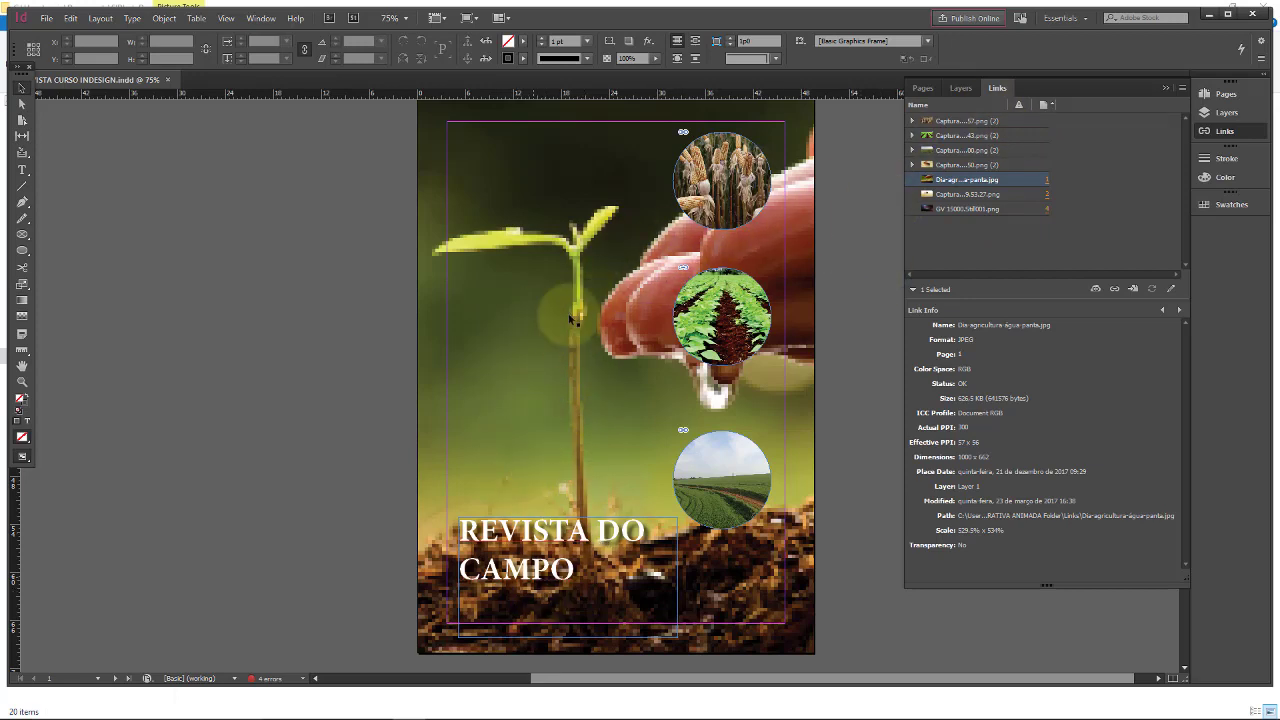
mouse_move(480, 713)
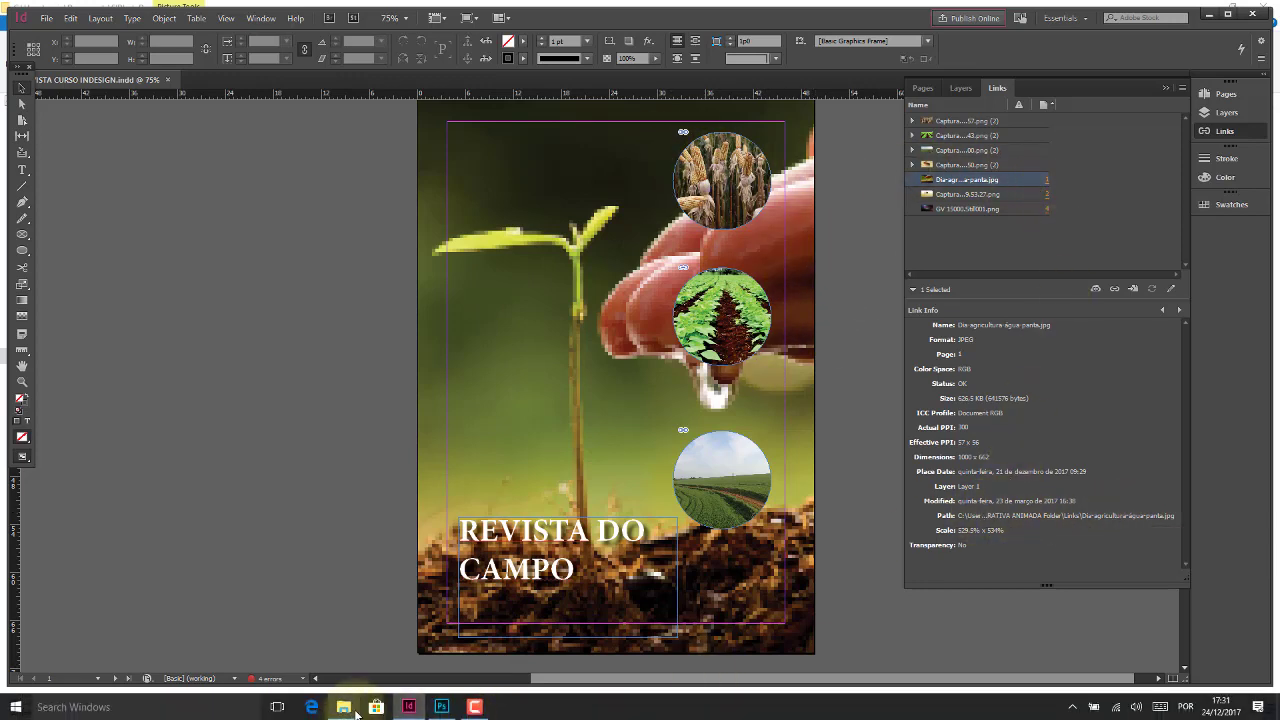
Switch to File Explorer, move Dia-agricultura-água-panta.jpg from the Links folder to the Desktop, and return to InDesign.
click(356, 712)
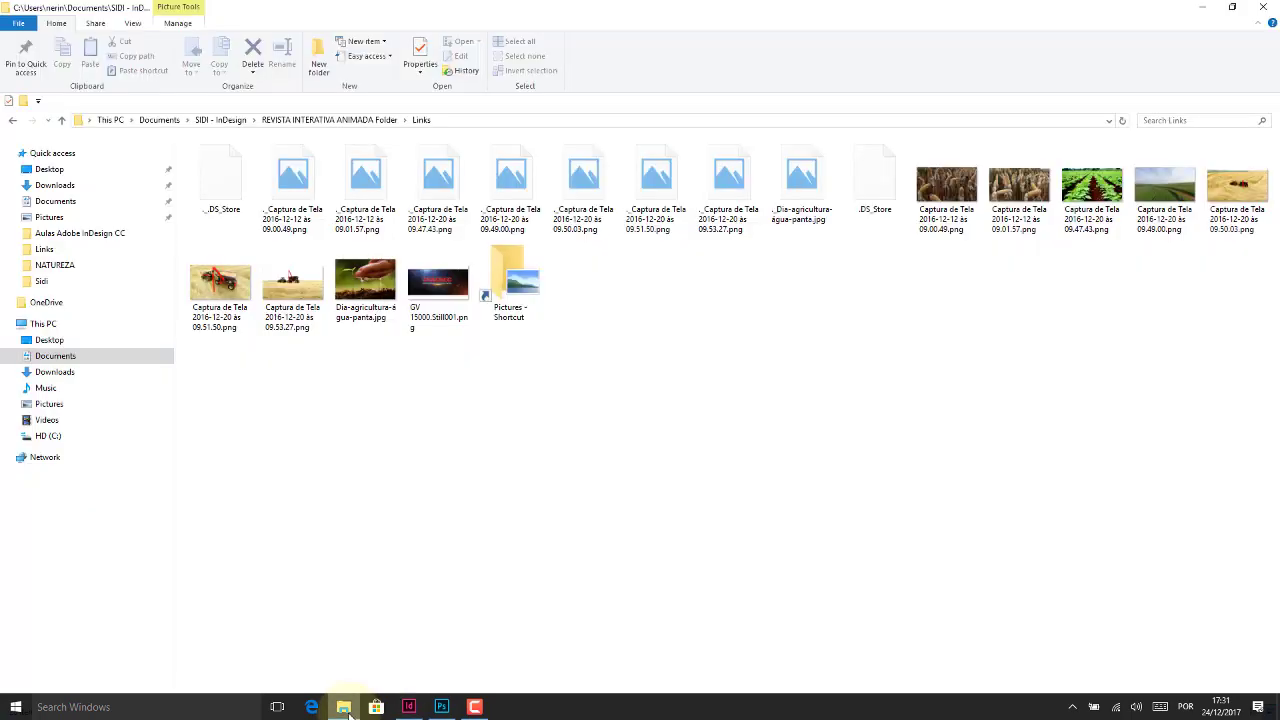
click(352, 280)
right_click(352, 290)
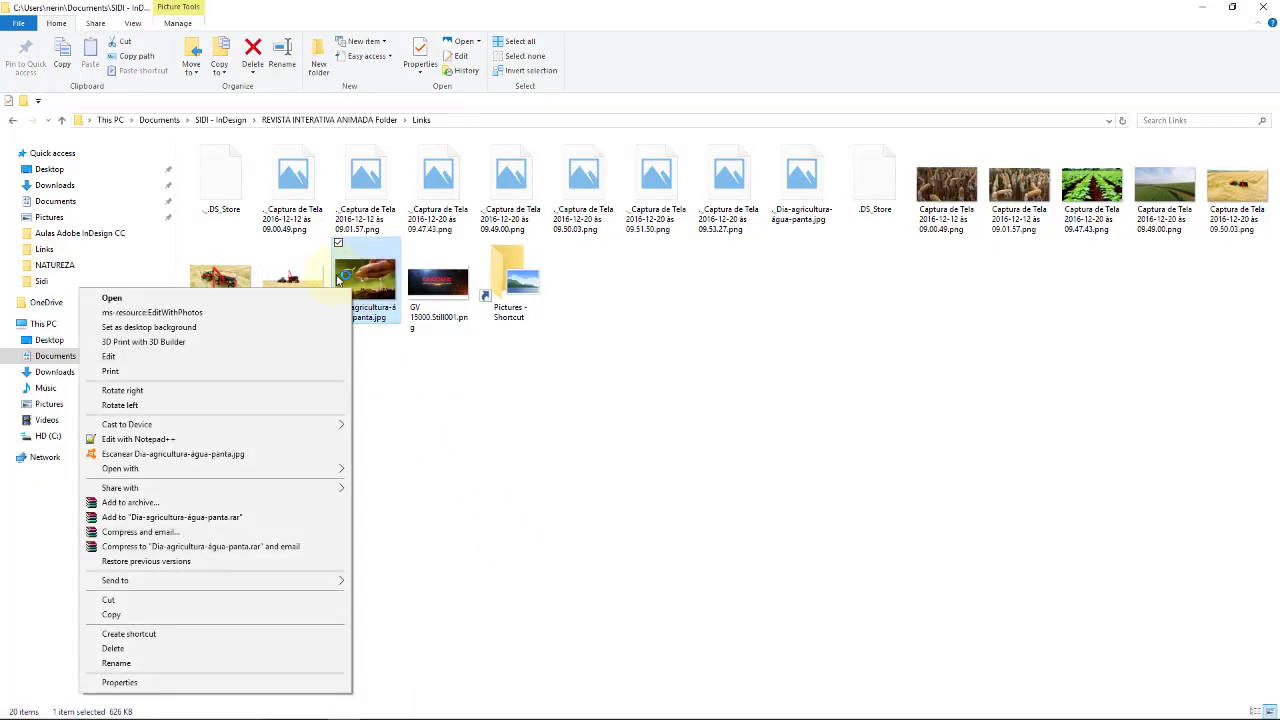
click(390, 280)
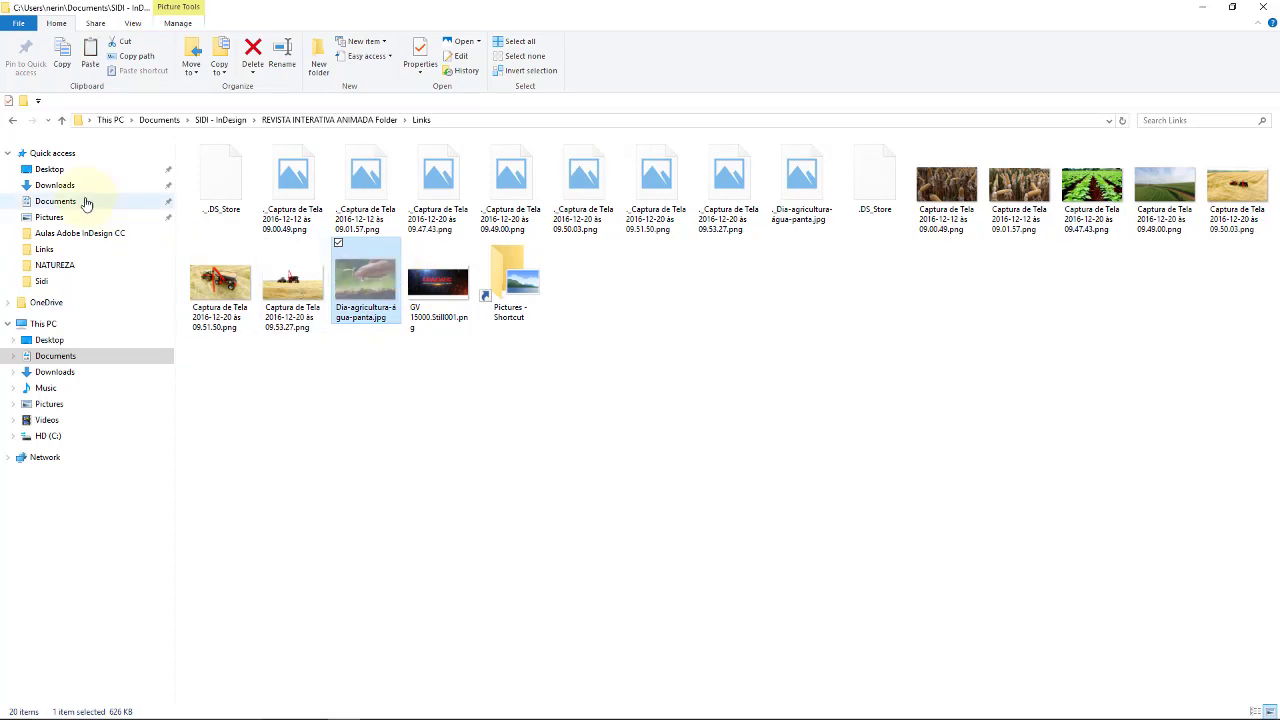
click(100, 171)
right_click(798, 540)
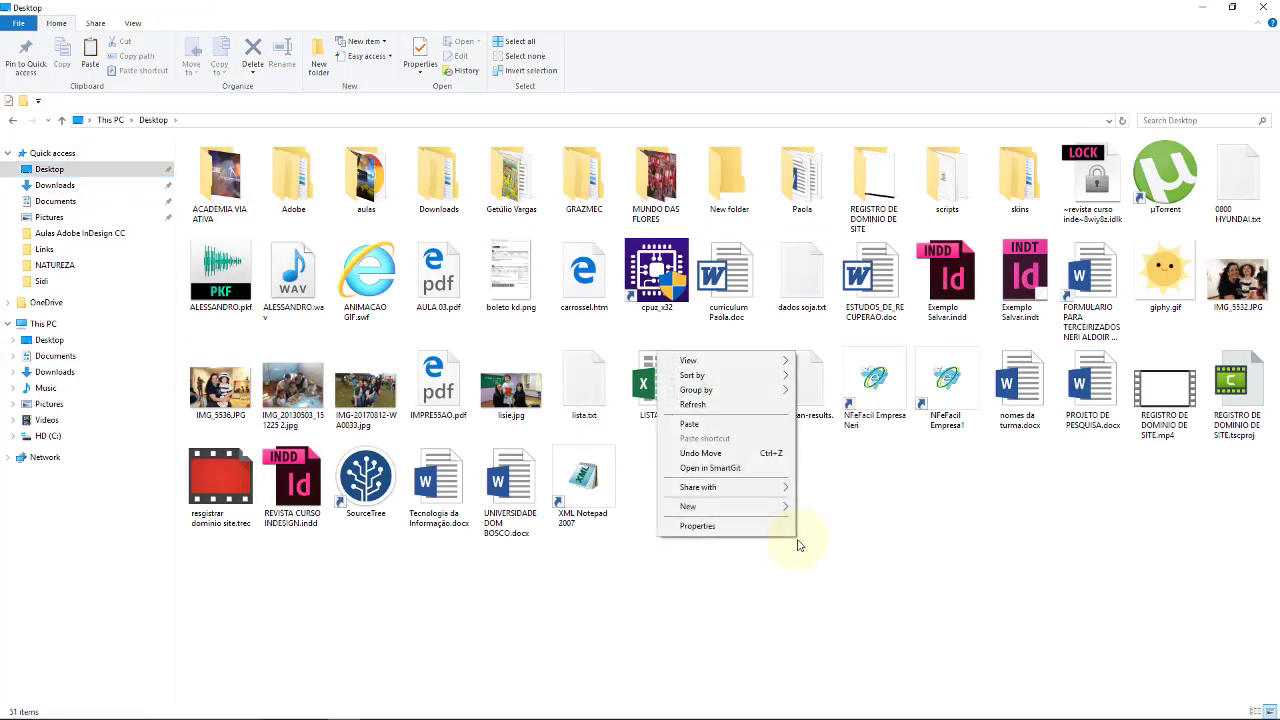
click(784, 421)
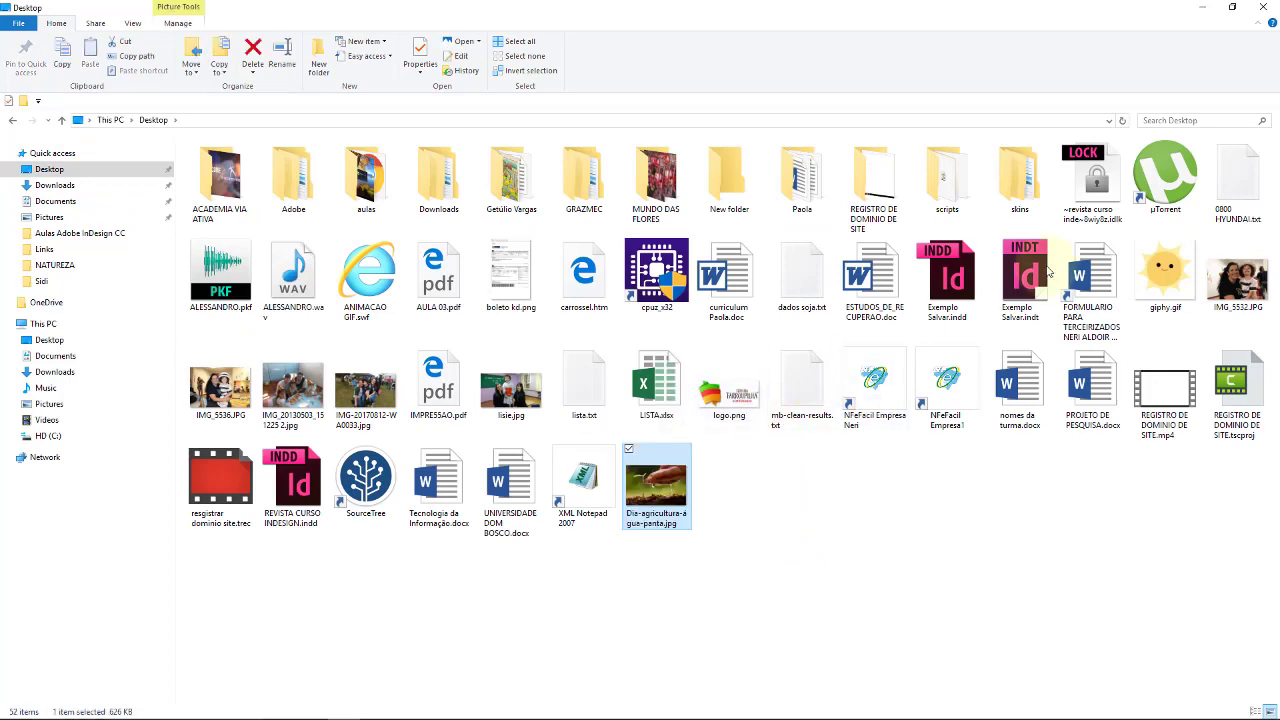
click(1205, 10)
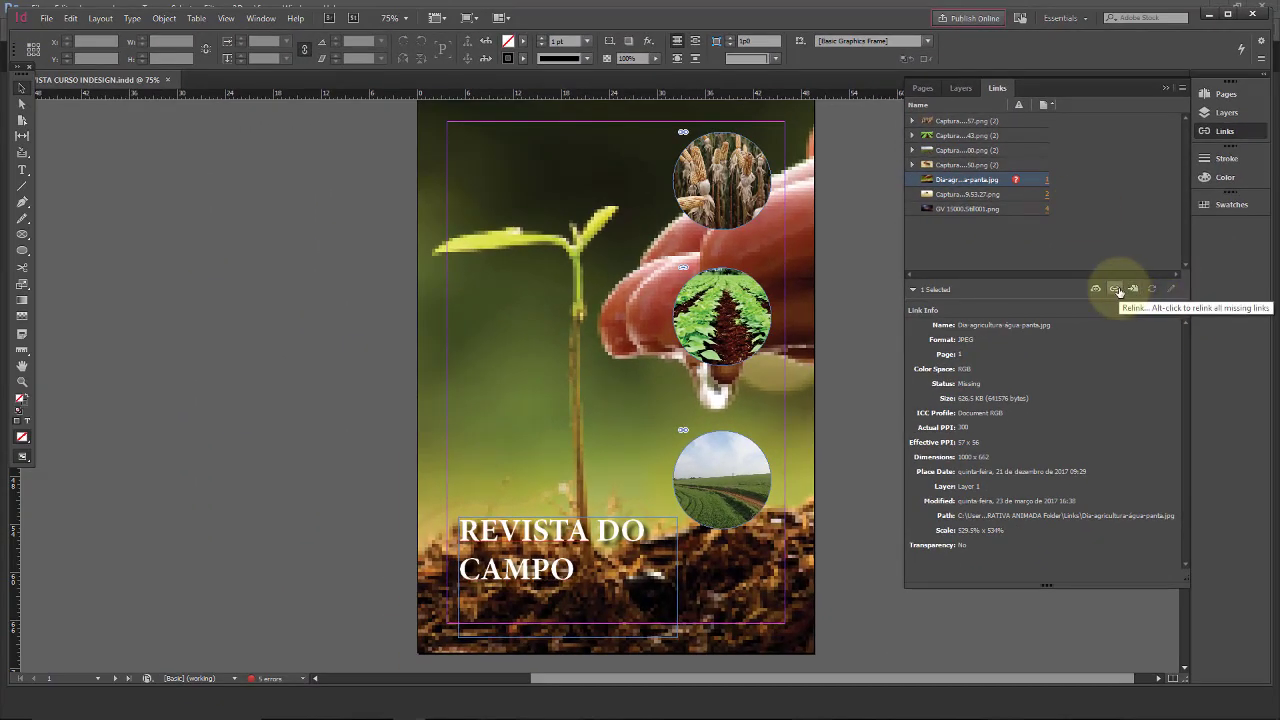
Relink the missing cover image to Dia-agricultura-água-panta.jpg on the Desktop.
double_click(1017, 181)
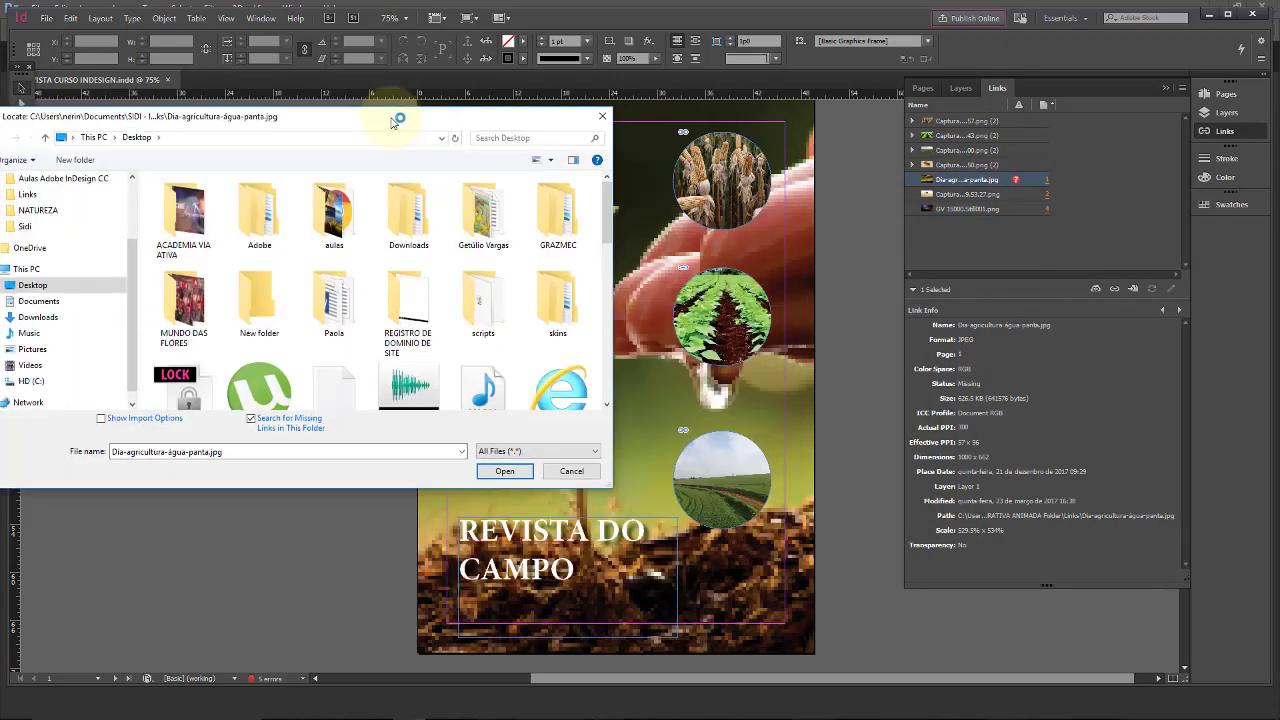
drag(437, 248, 1071, 212)
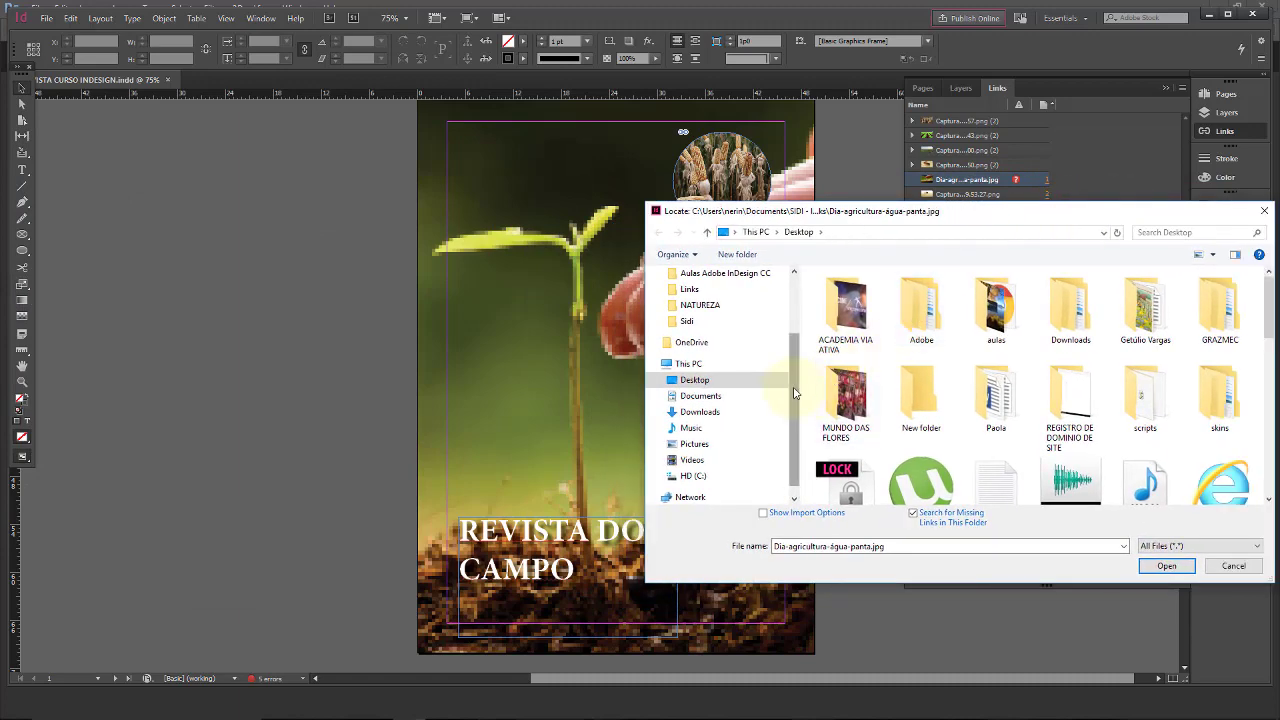
scroll(795, 305, up, 2)
click(725, 299)
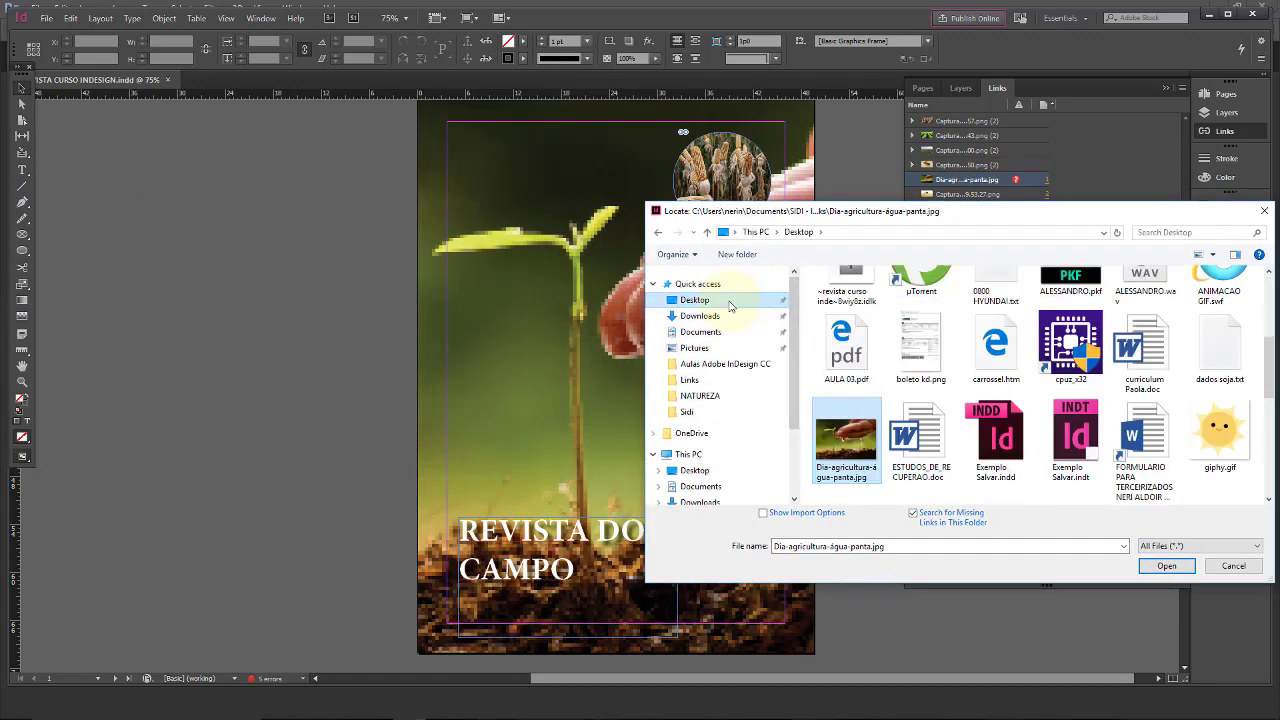
drag(882, 217, 684, 134)
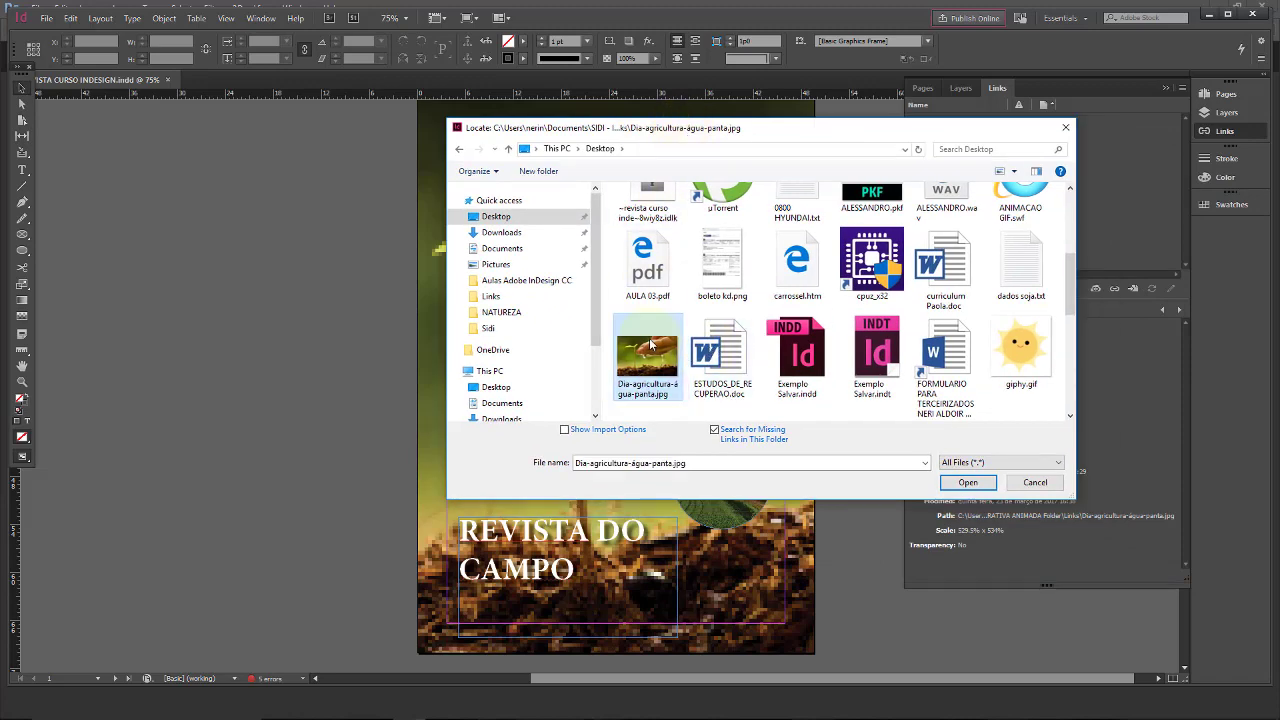
click(988, 486)
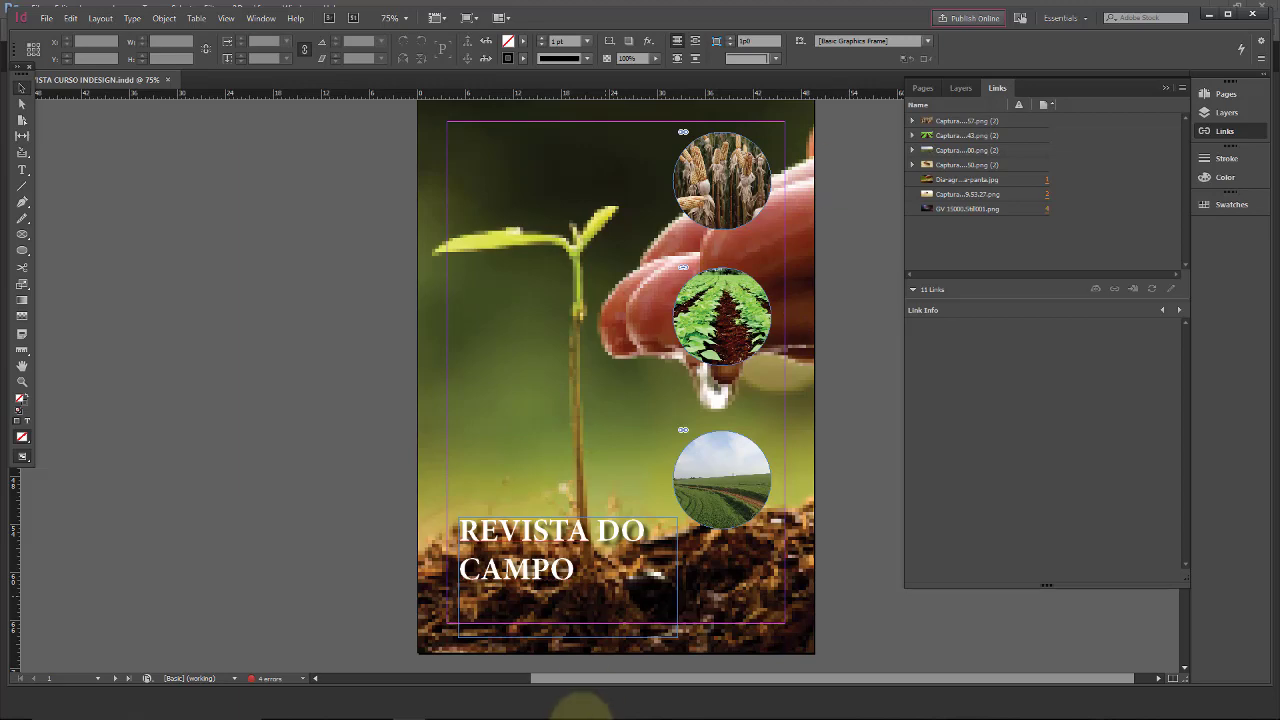
Switch to File Explorer and cut Dia-agricultura-água-panta.jpg from the Desktop.
mouse_move(600, 716)
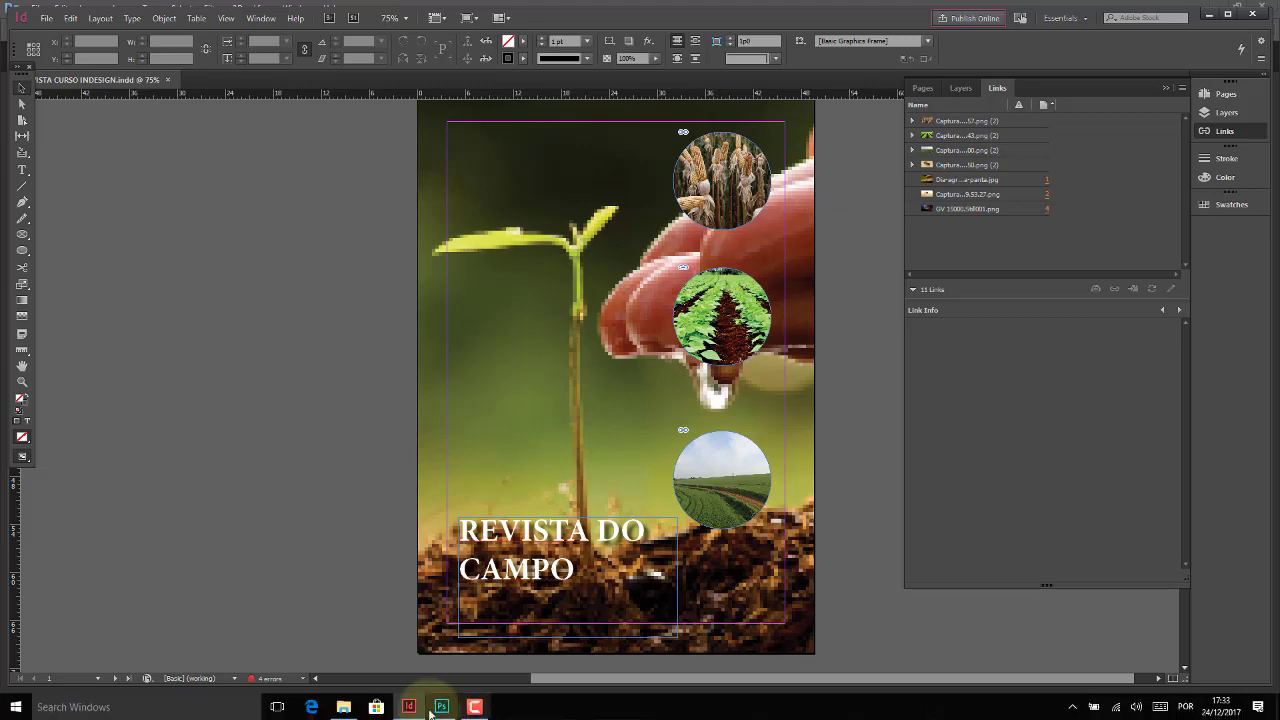
click(344, 707)
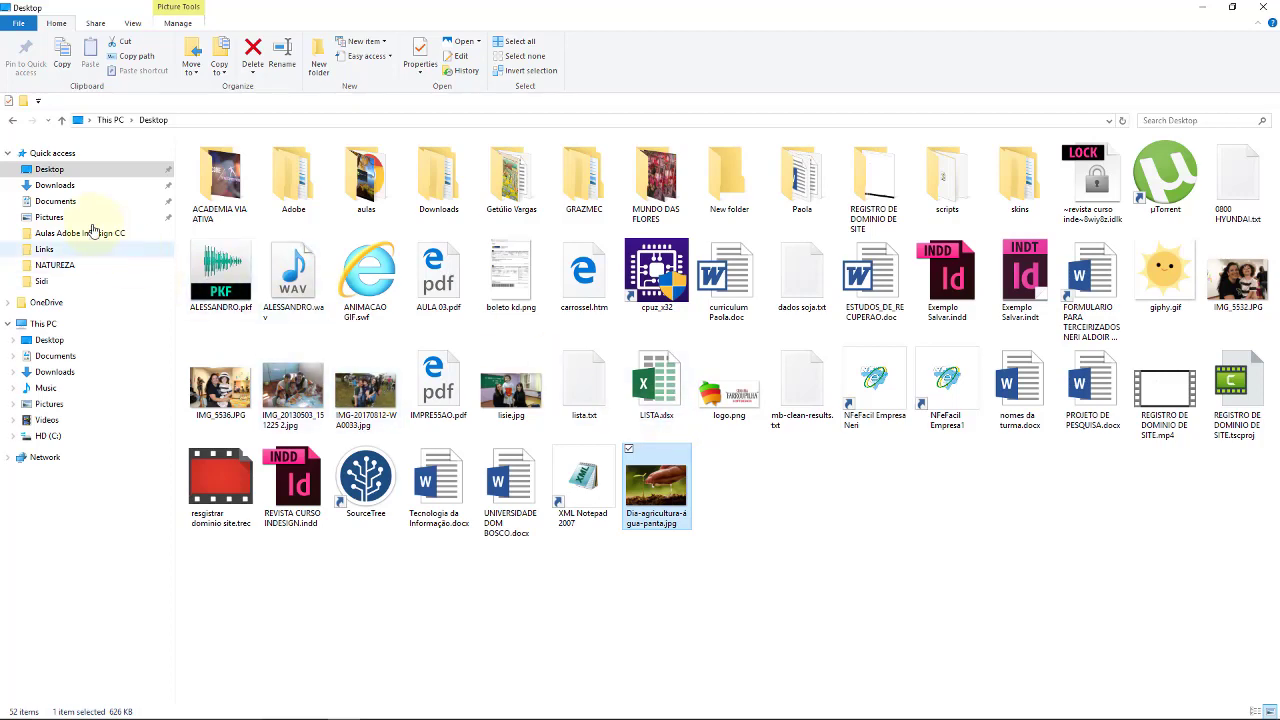
click(774, 614)
right_click(684, 508)
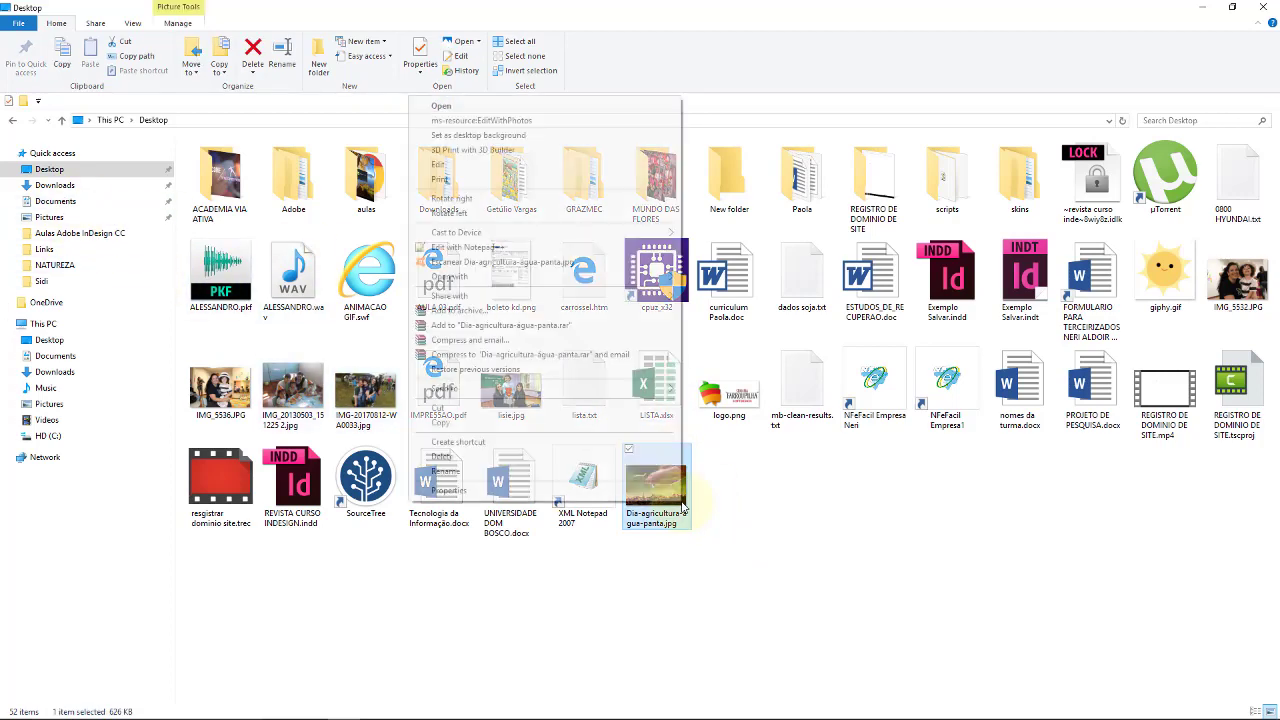
click(669, 512)
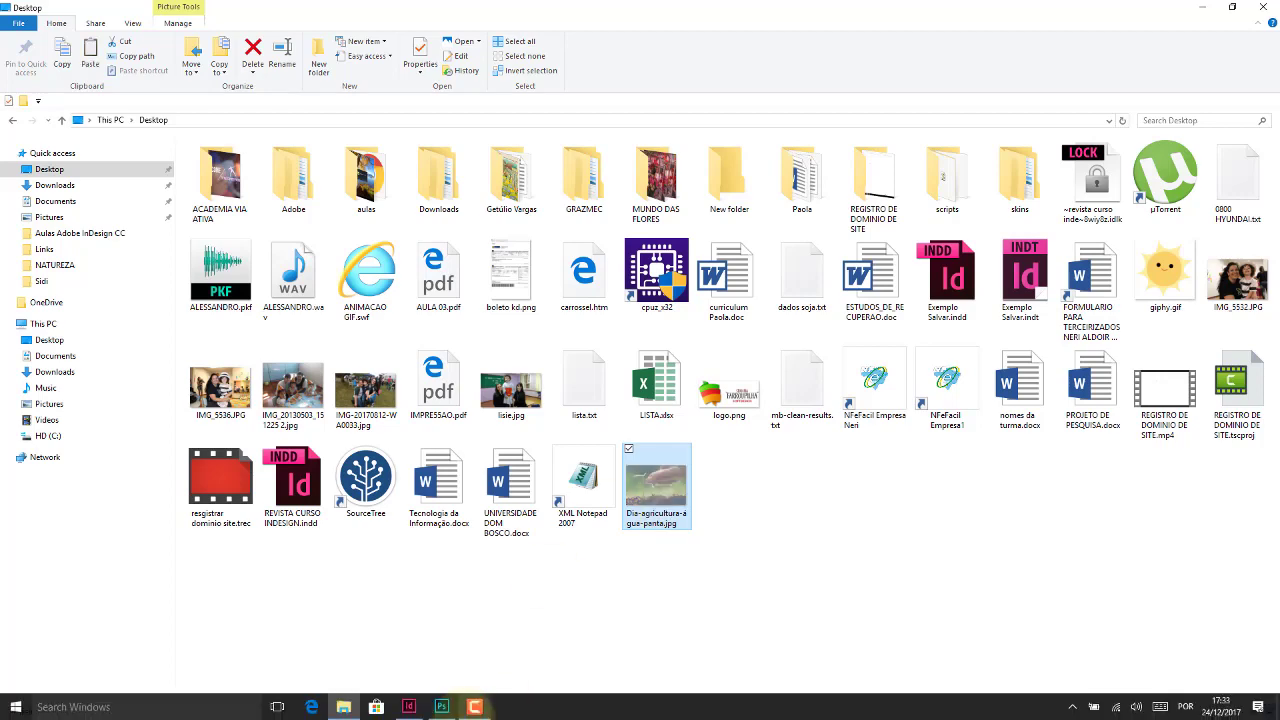
Paste the image into the Links folder of REVISTA INTERATIVA ANIMADA Folder, under SIDI - InDesign in Documents, and return to InDesign.
click(55, 201)
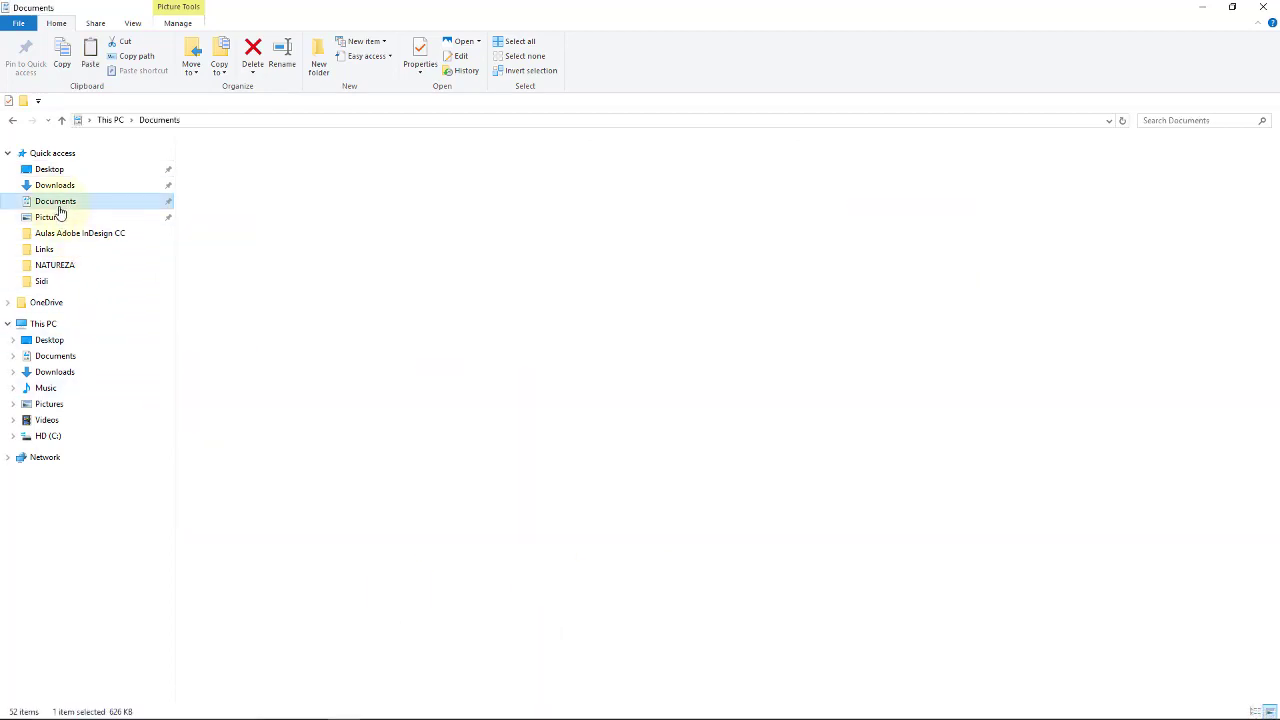
double_click(468, 300)
double_click(305, 163)
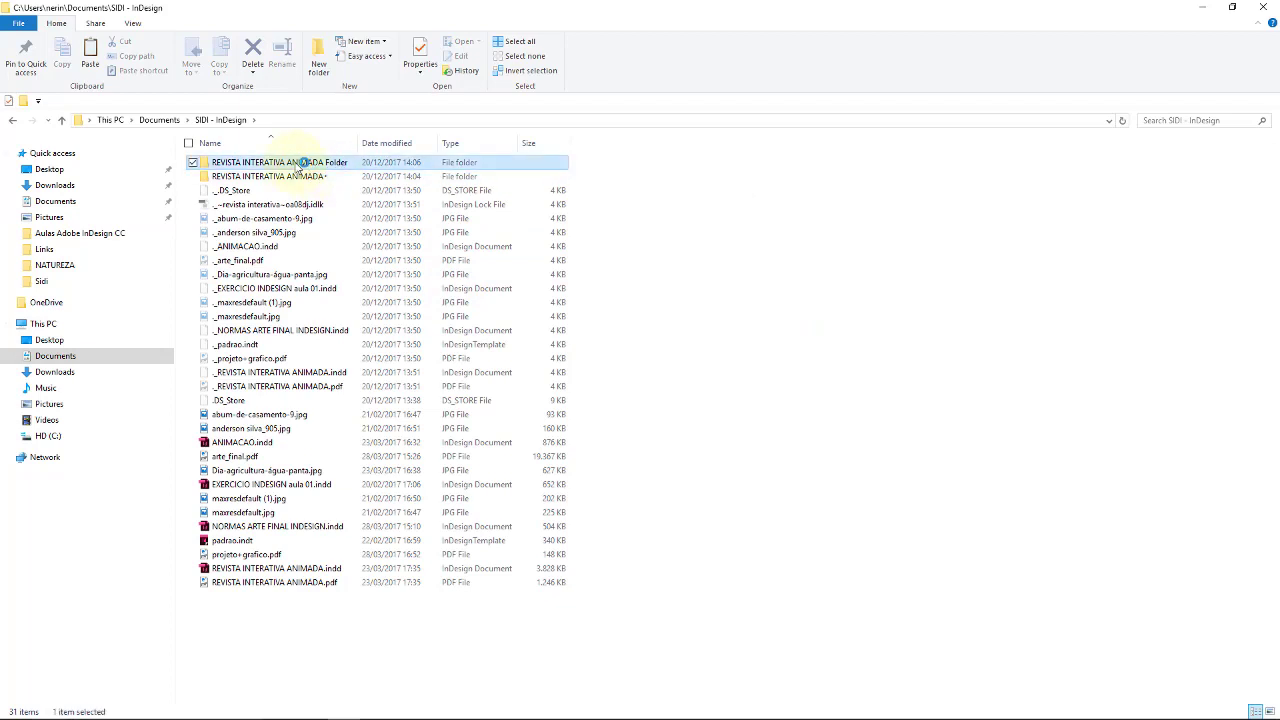
double_click(222, 177)
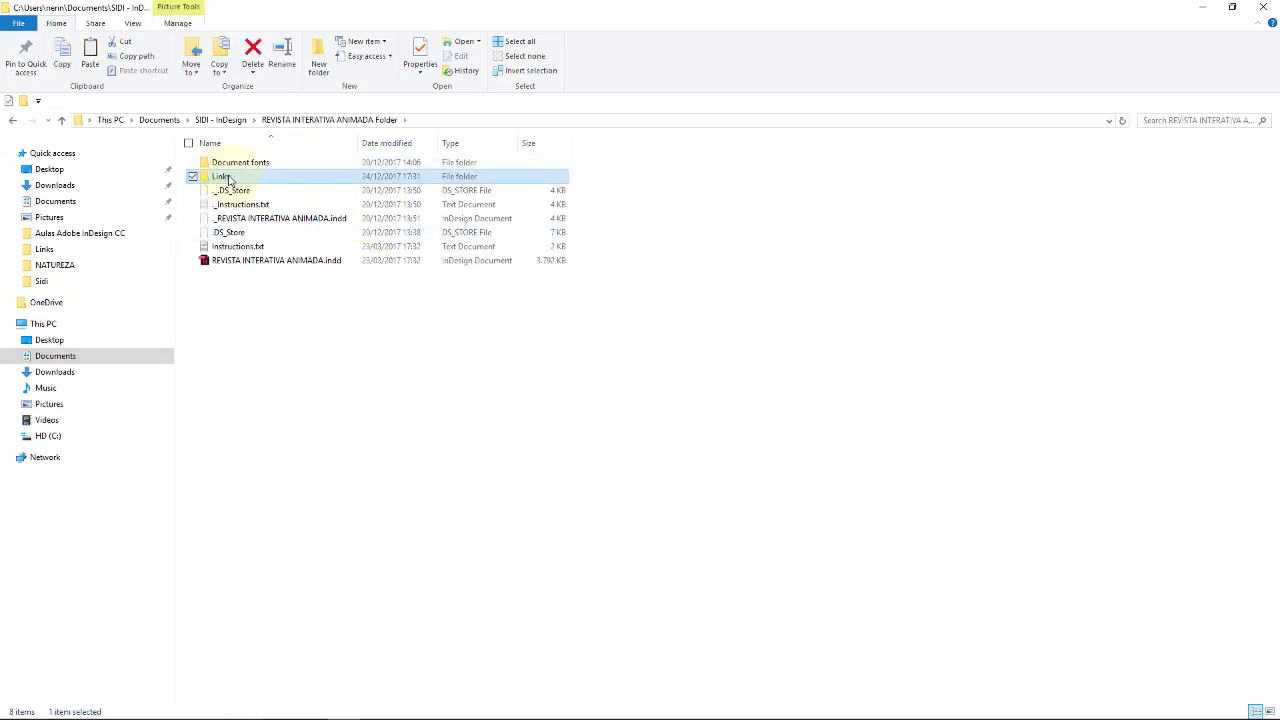
right_click(621, 329)
click(589, 420)
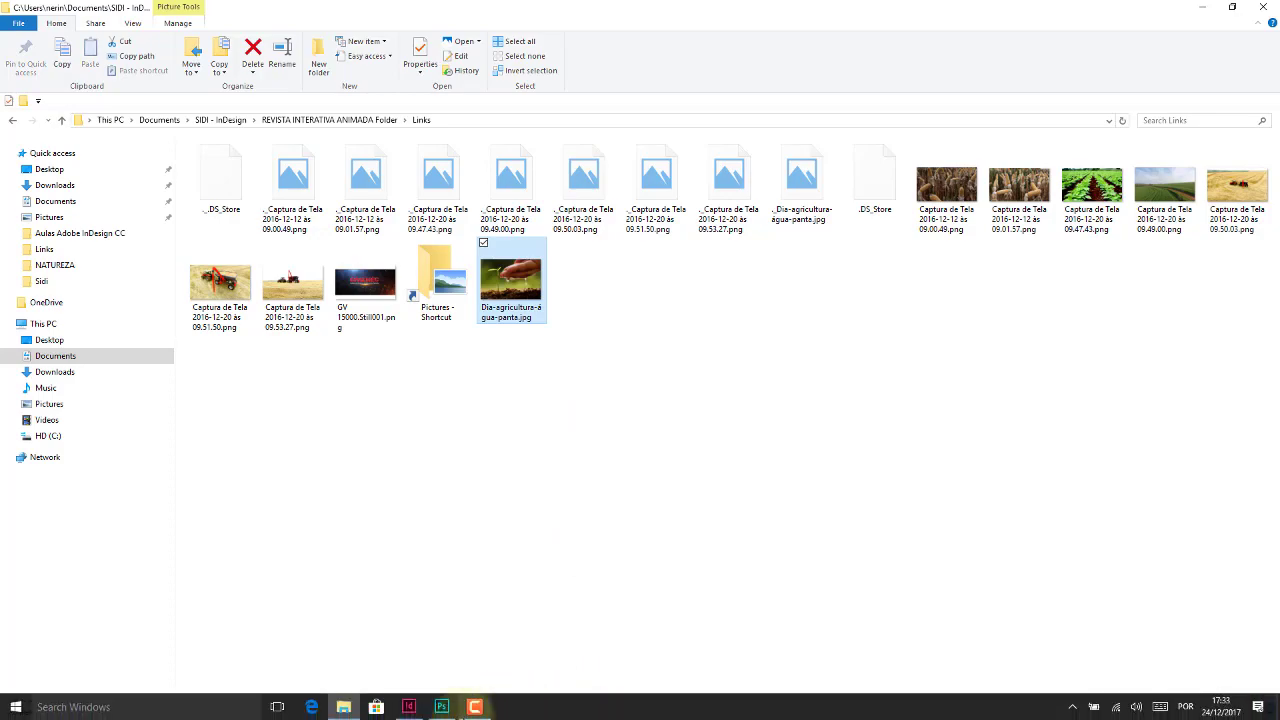
click(406, 708)
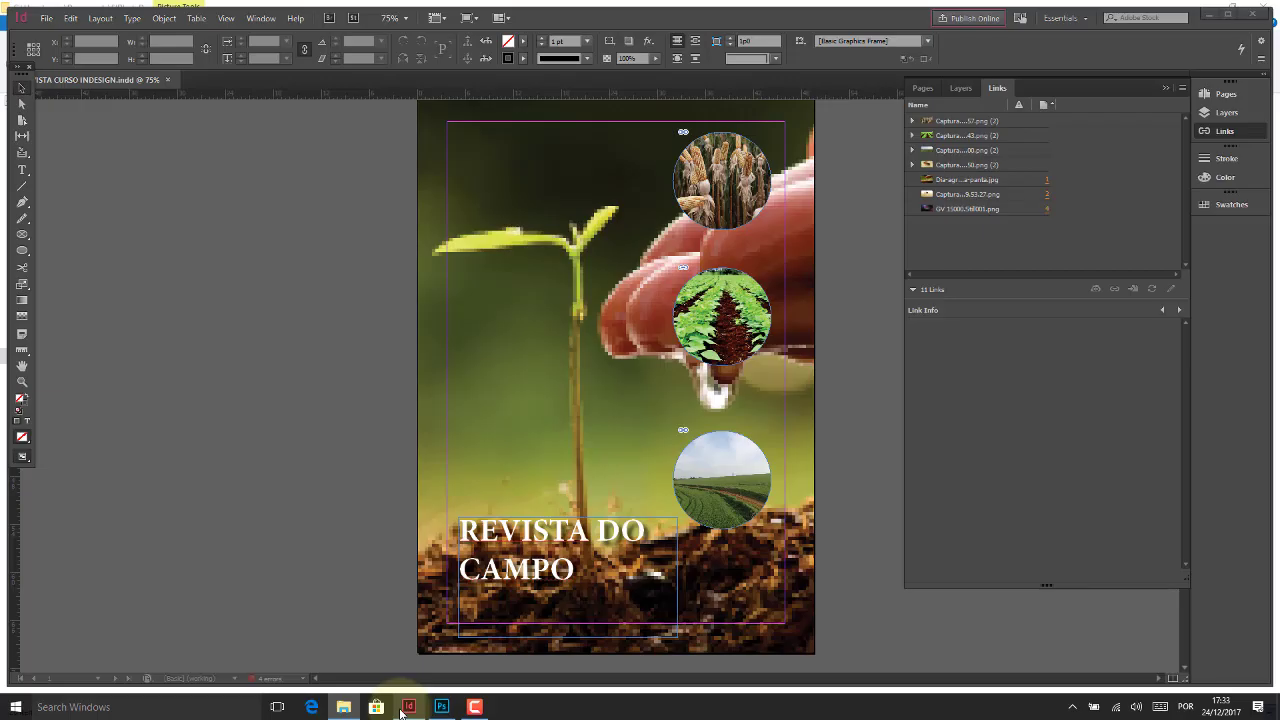
Relink the missing cover image to Dia-agricultura-água-panta.jpg in the Links folder of REVISTA INTERATIVA ANIMADA Folder.
click(1017, 181)
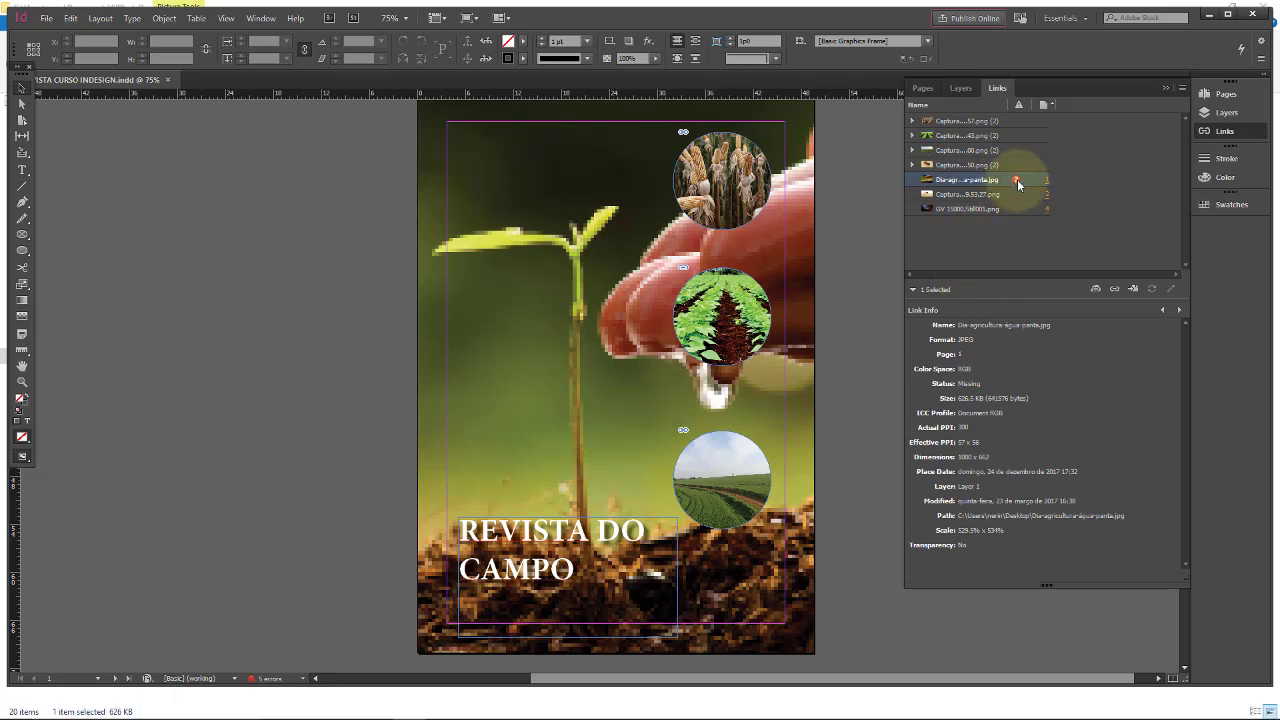
click(1017, 181)
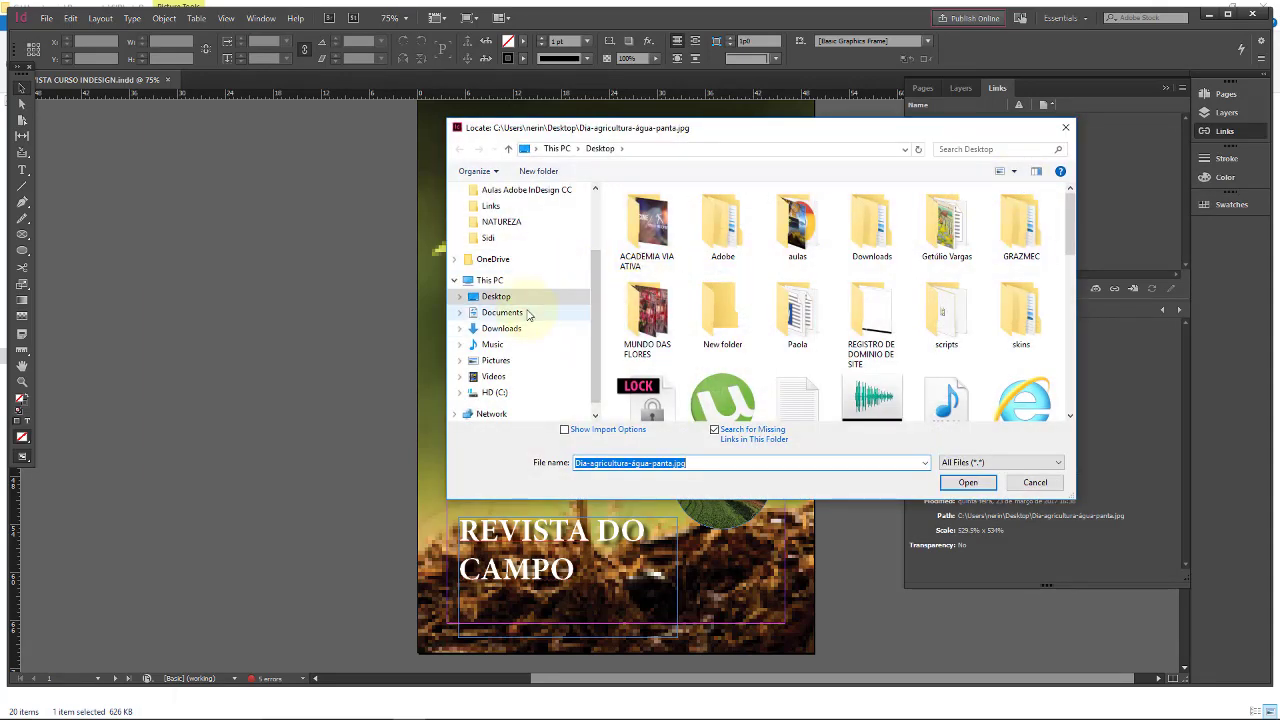
click(520, 315)
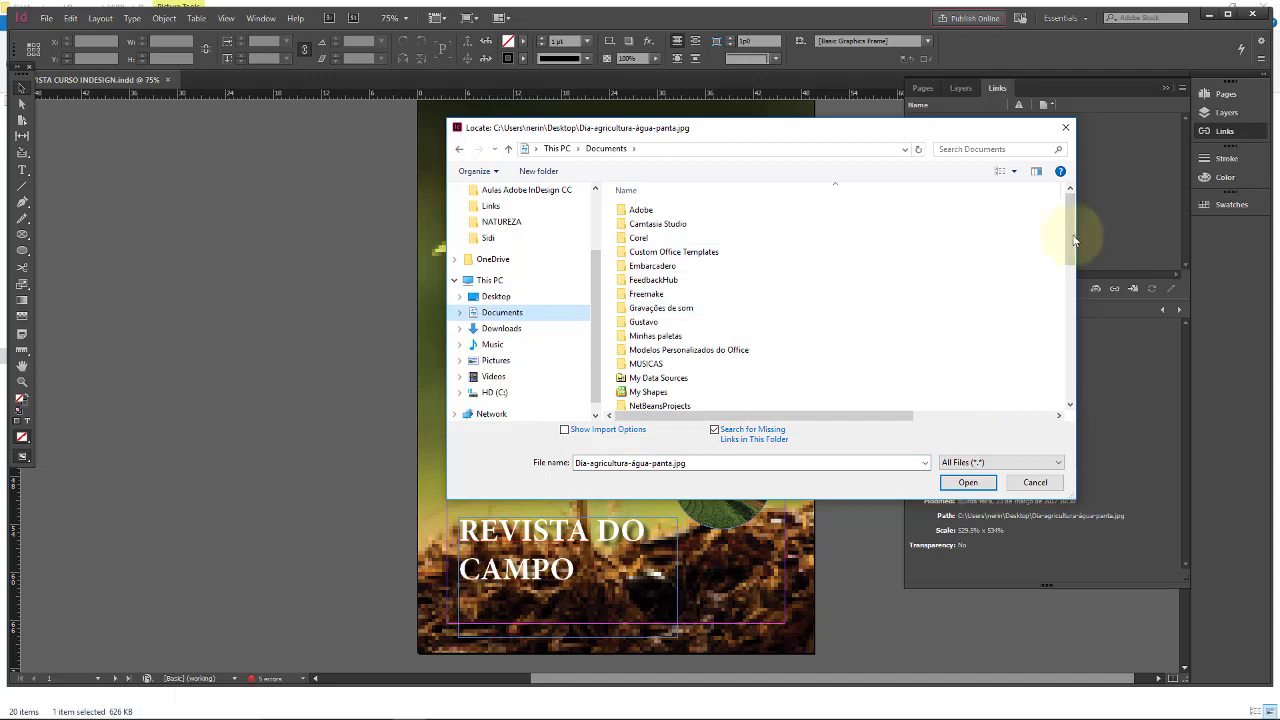
drag(1073, 225, 1071, 286)
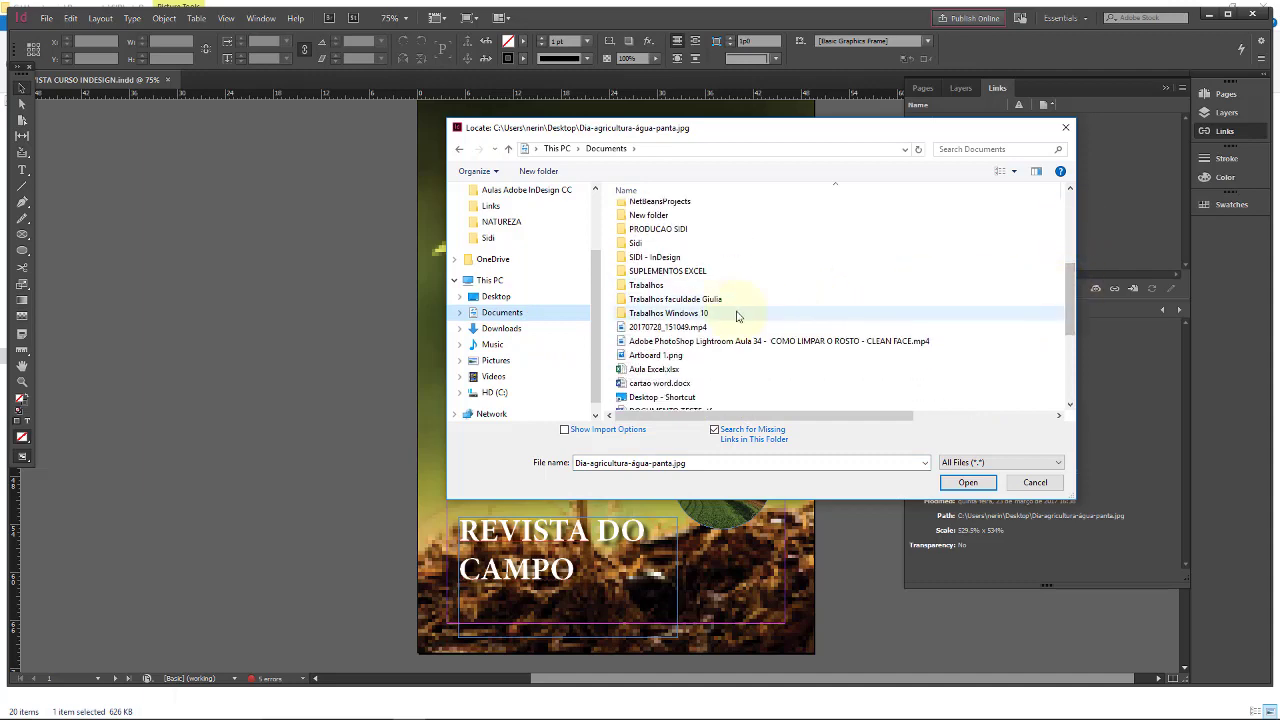
double_click(672, 257)
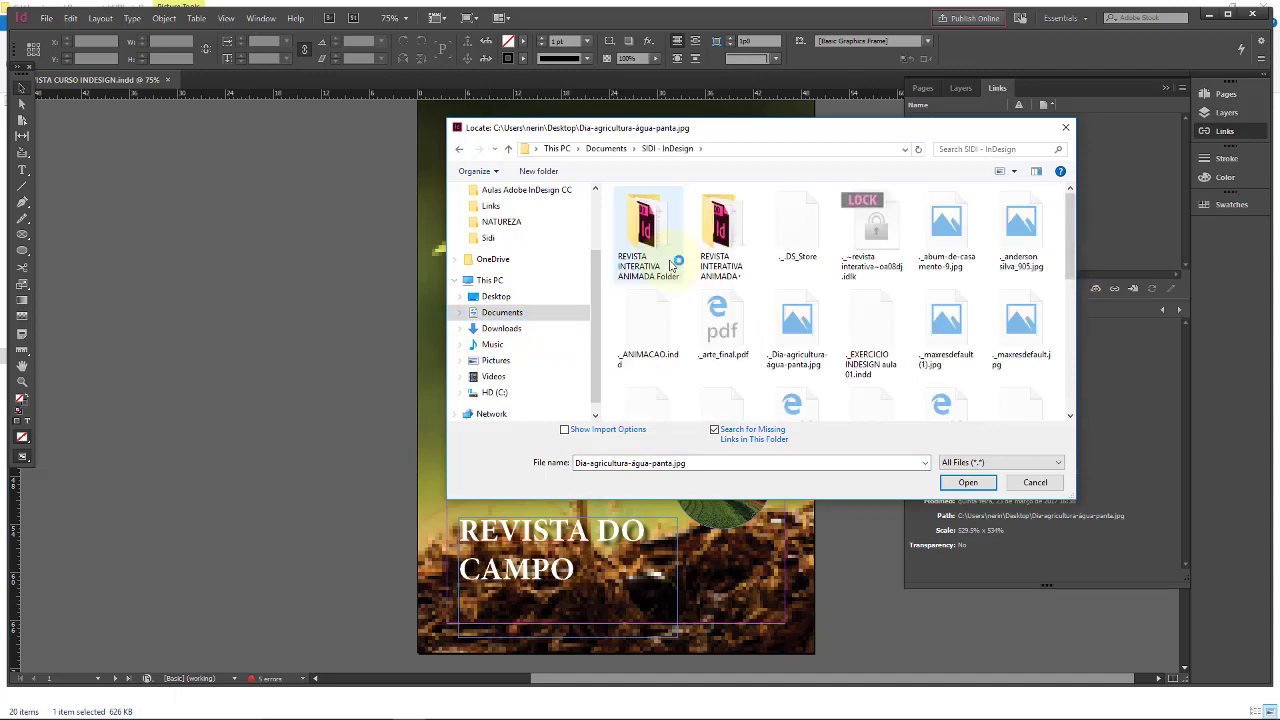
double_click(656, 215)
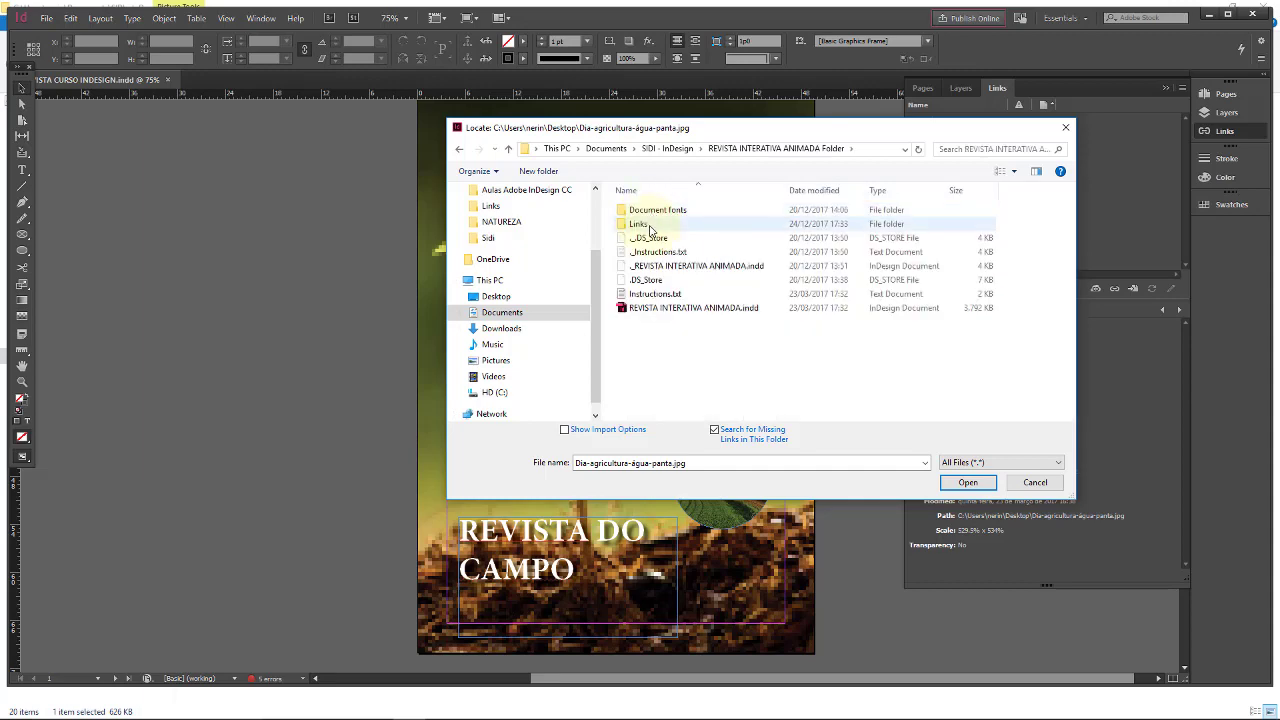
double_click(646, 224)
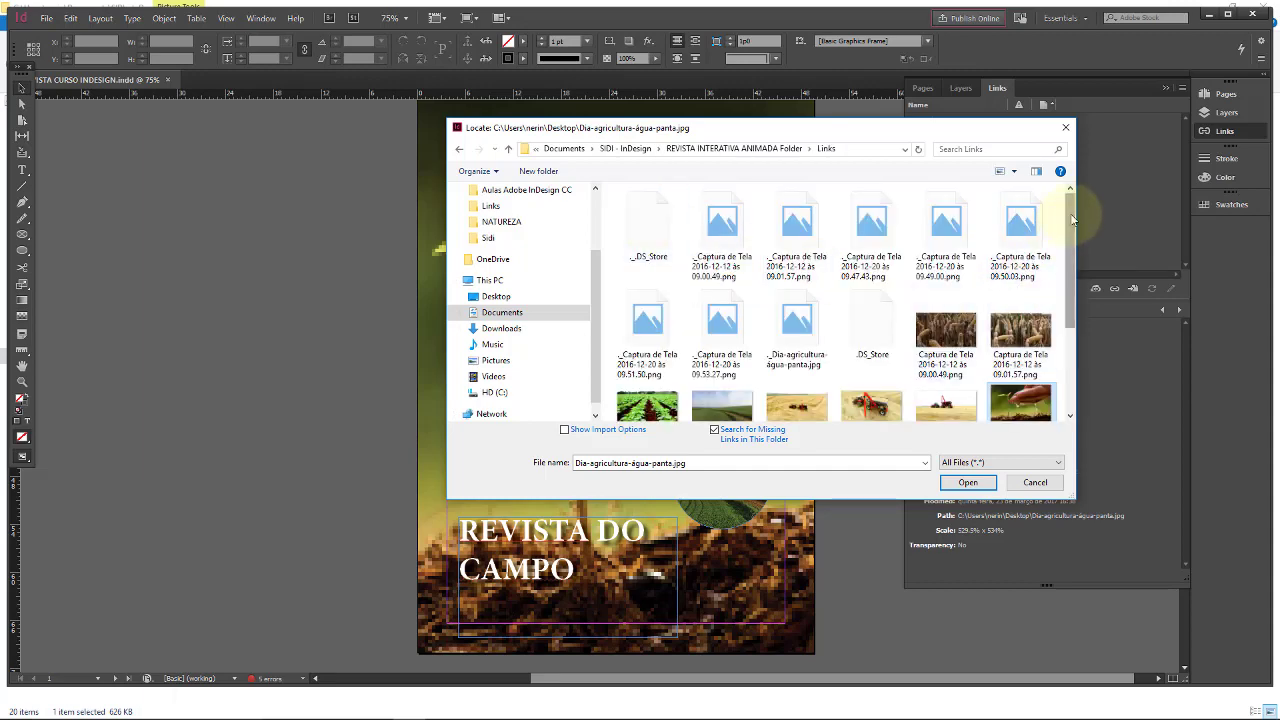
drag(1069, 210, 1075, 303)
click(968, 482)
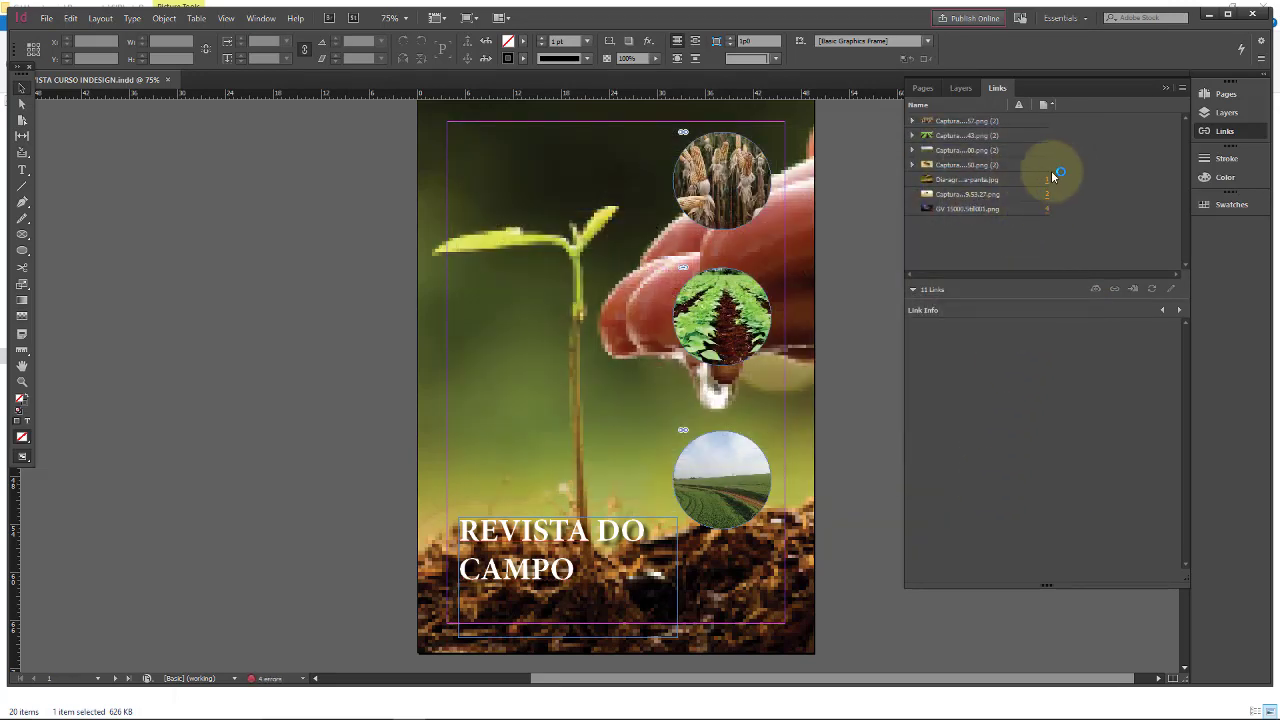
Switch to File Explorer and open the Links folder of REVISTA INTERATIVA ANIMADA Folder, under SIDI - InDesign in Documents.
mouse_move(372, 684)
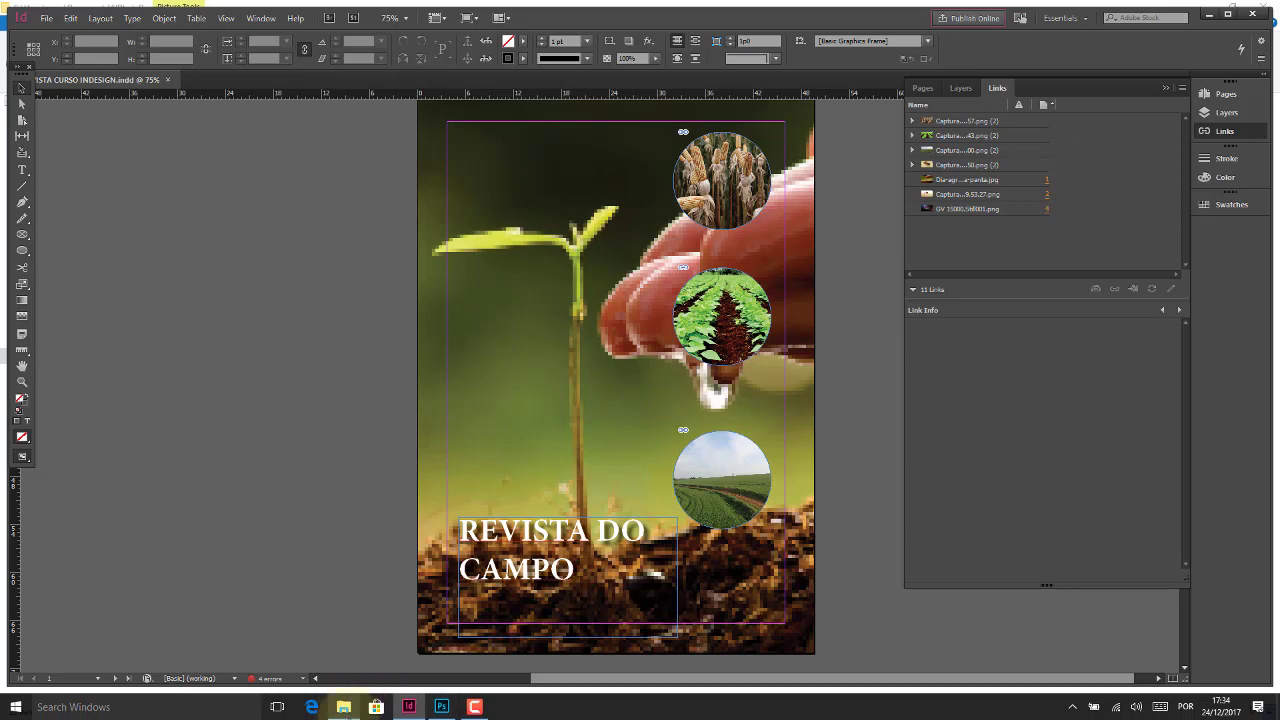
click(347, 710)
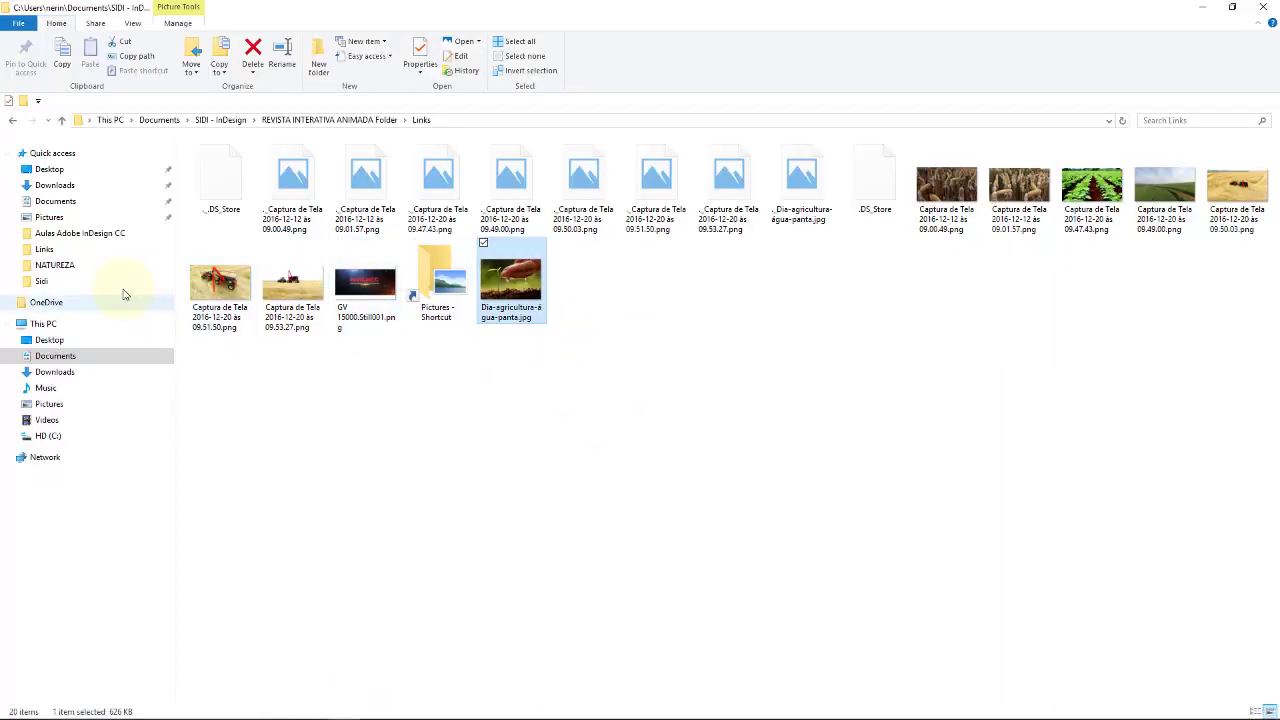
click(55, 201)
click(436, 280)
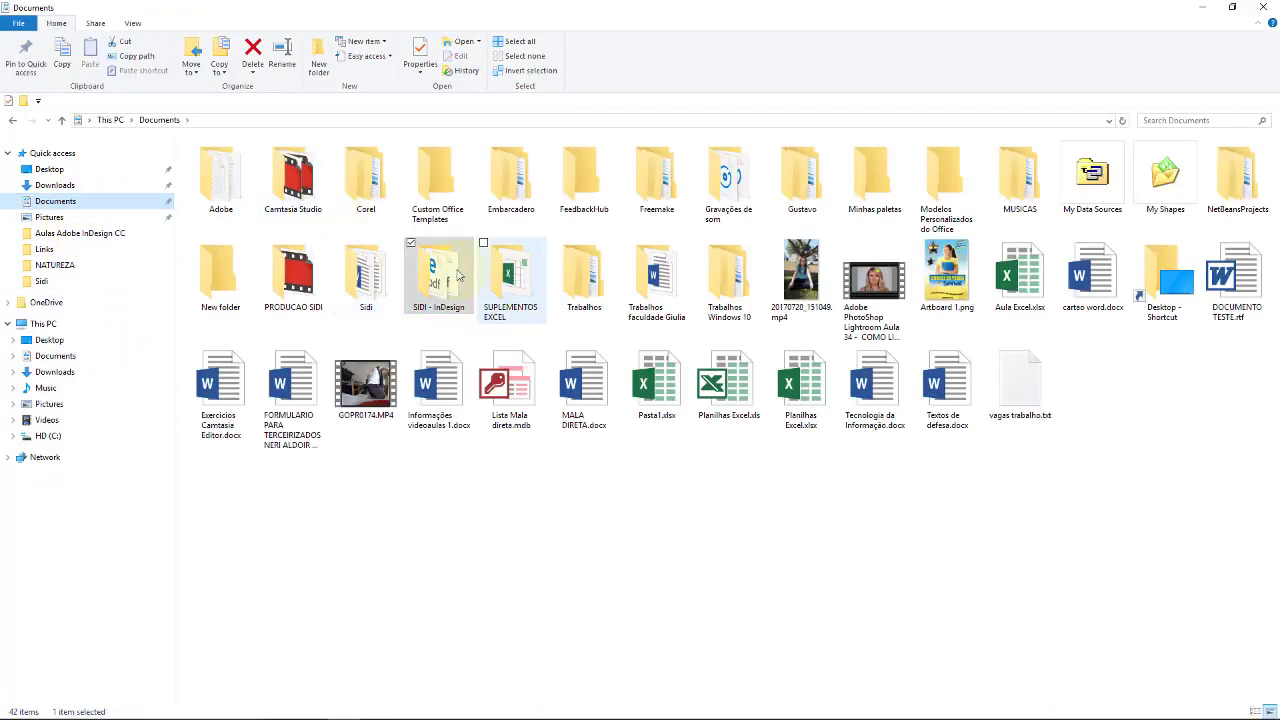
double_click(436, 280)
double_click(310, 163)
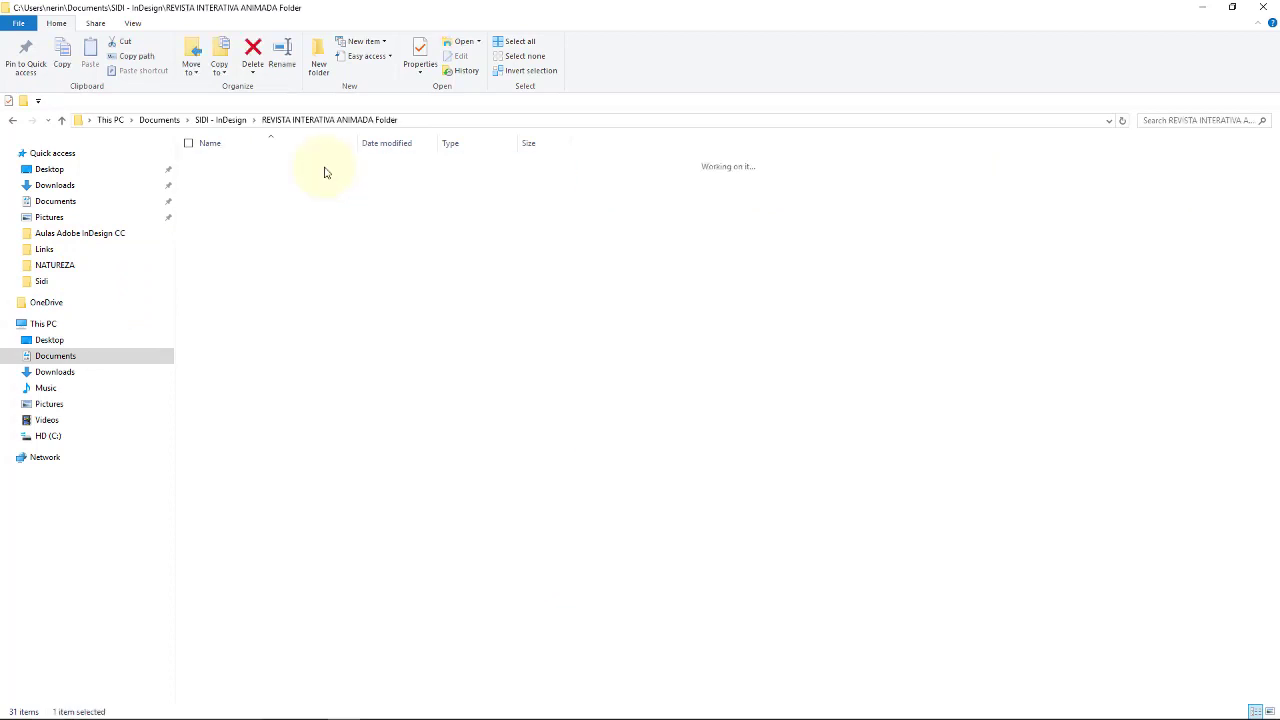
double_click(284, 165)
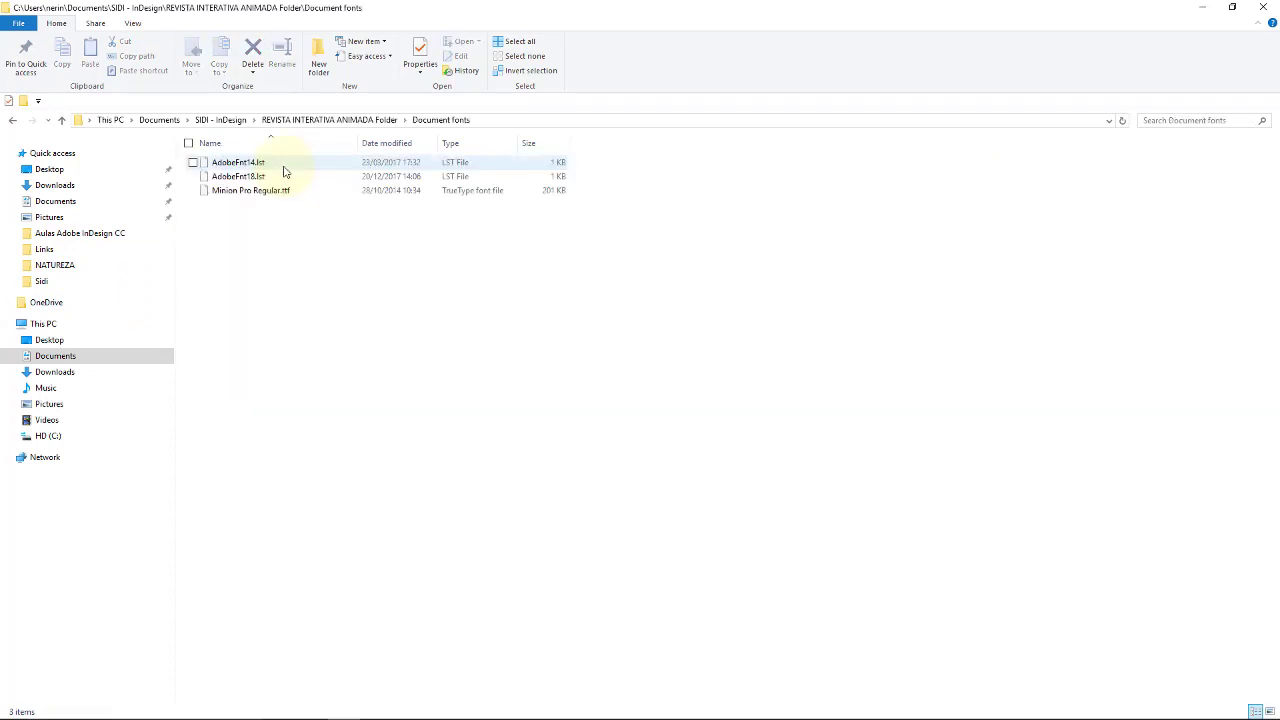
click(12, 120)
double_click(245, 177)
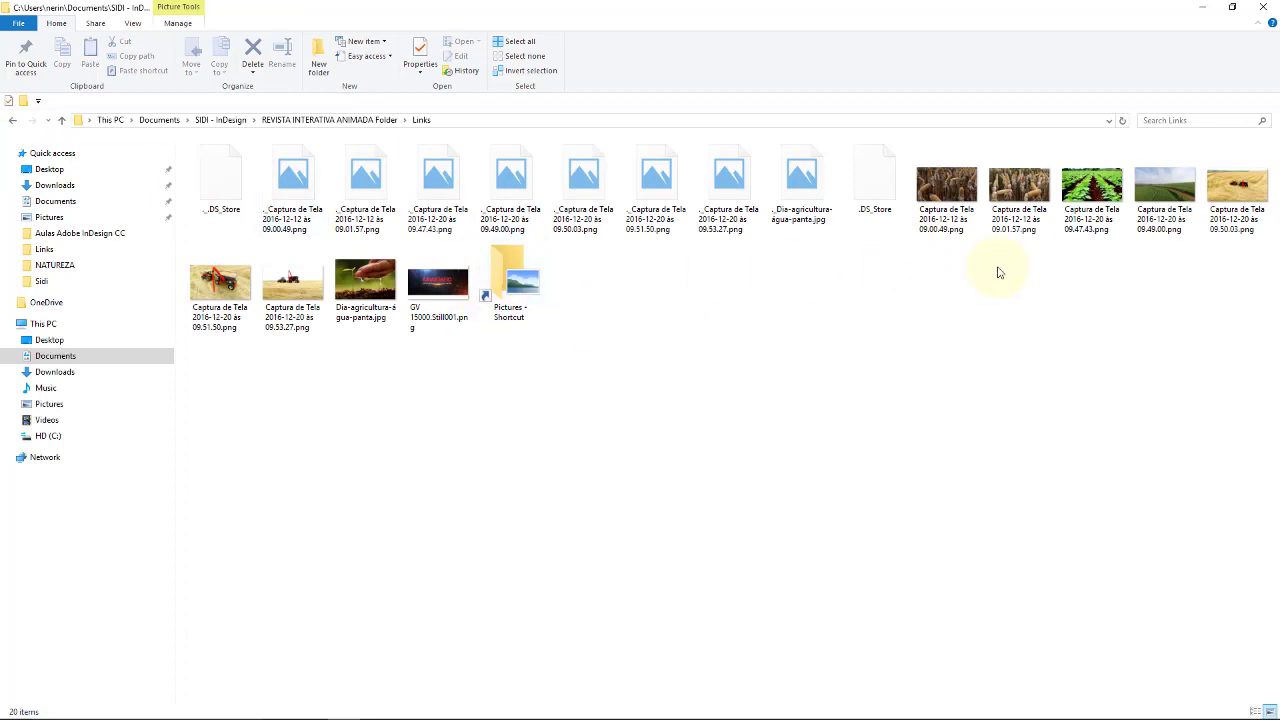
Open Captura de Tela 2016-12-20 às 09.47.43.png from the Links folder in Adobe Photoshop CC 2015.5.
click(1100, 192)
right_click(1106, 193)
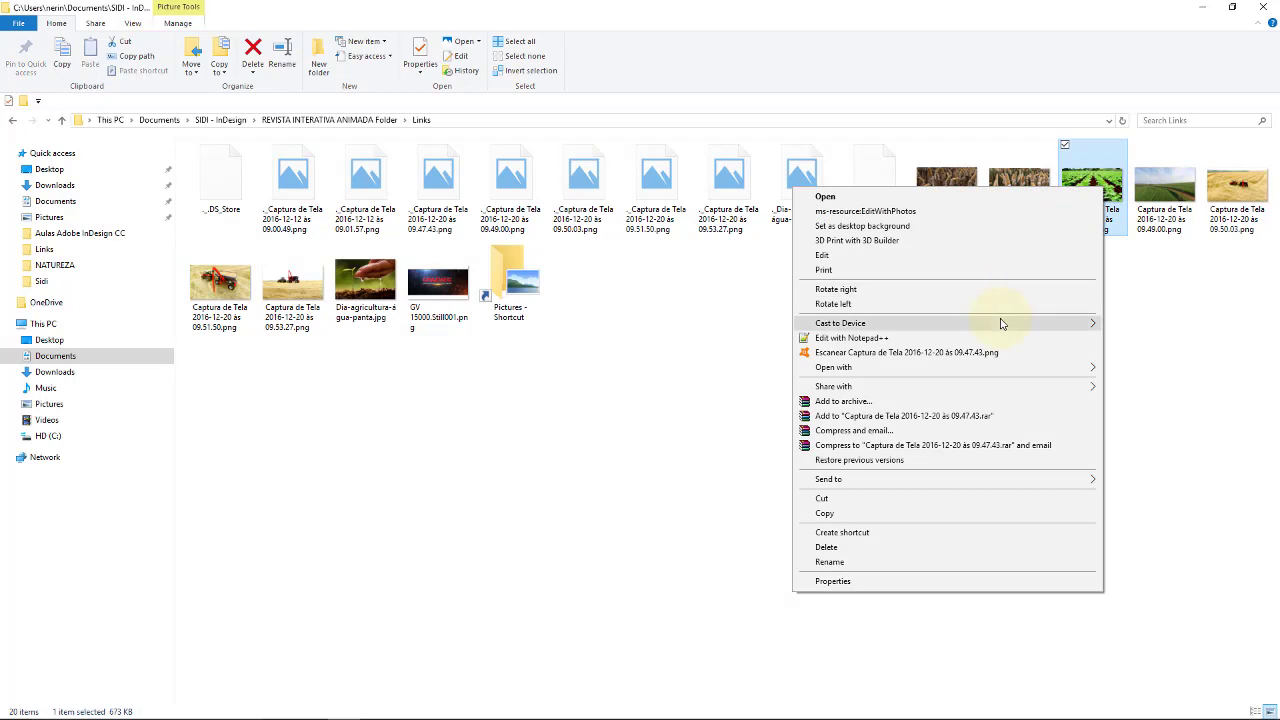
mouse_move(986, 366)
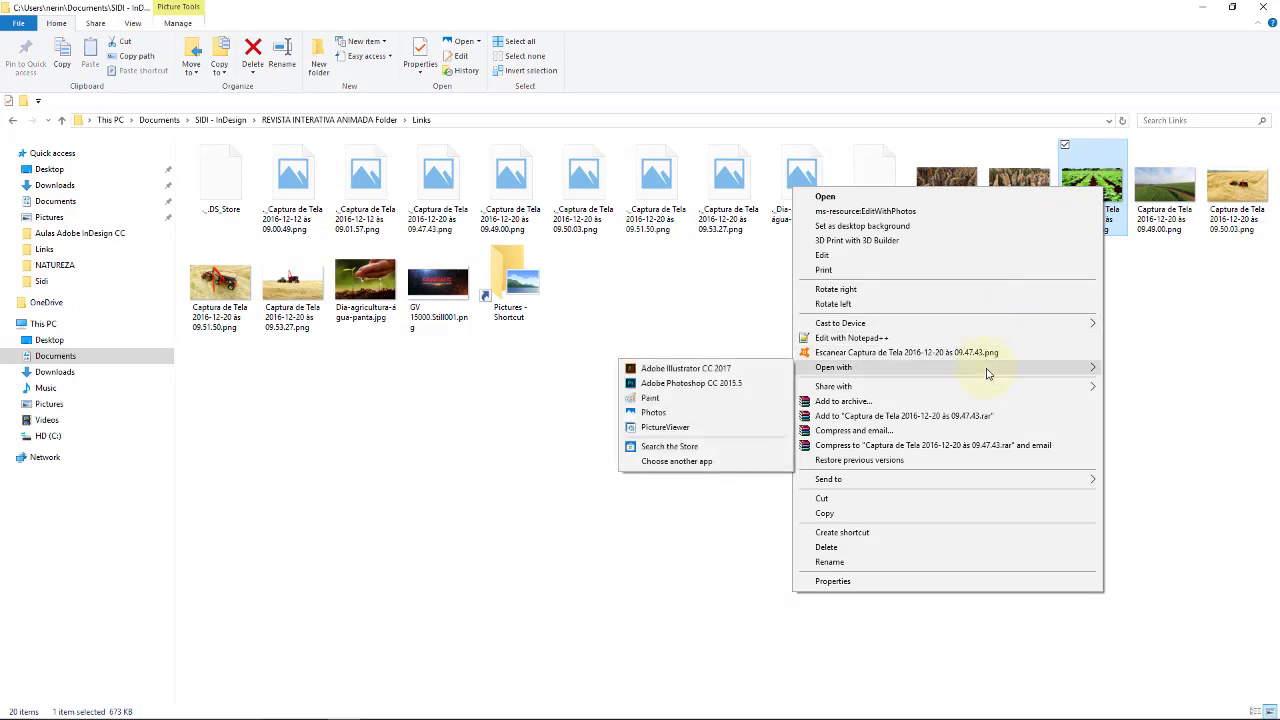
click(753, 386)
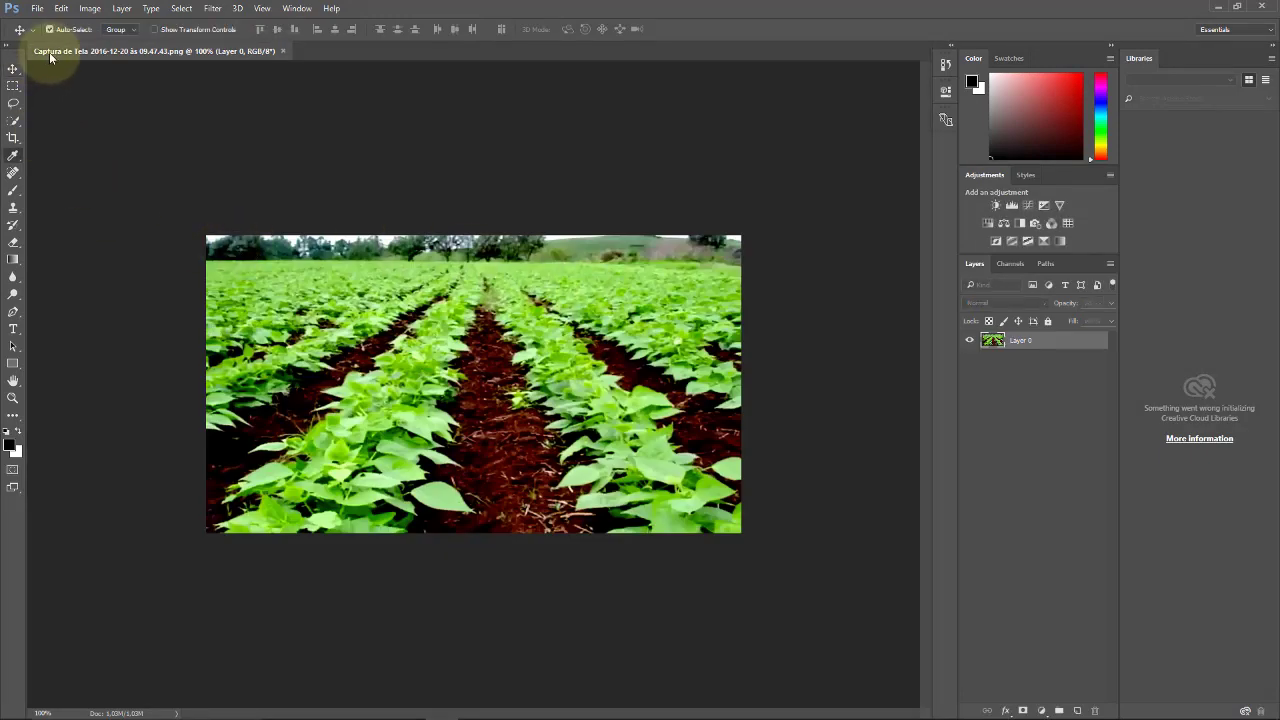
Apply a slight midtone Levels adjustment to the crop-field image.
key(ctrl+l)
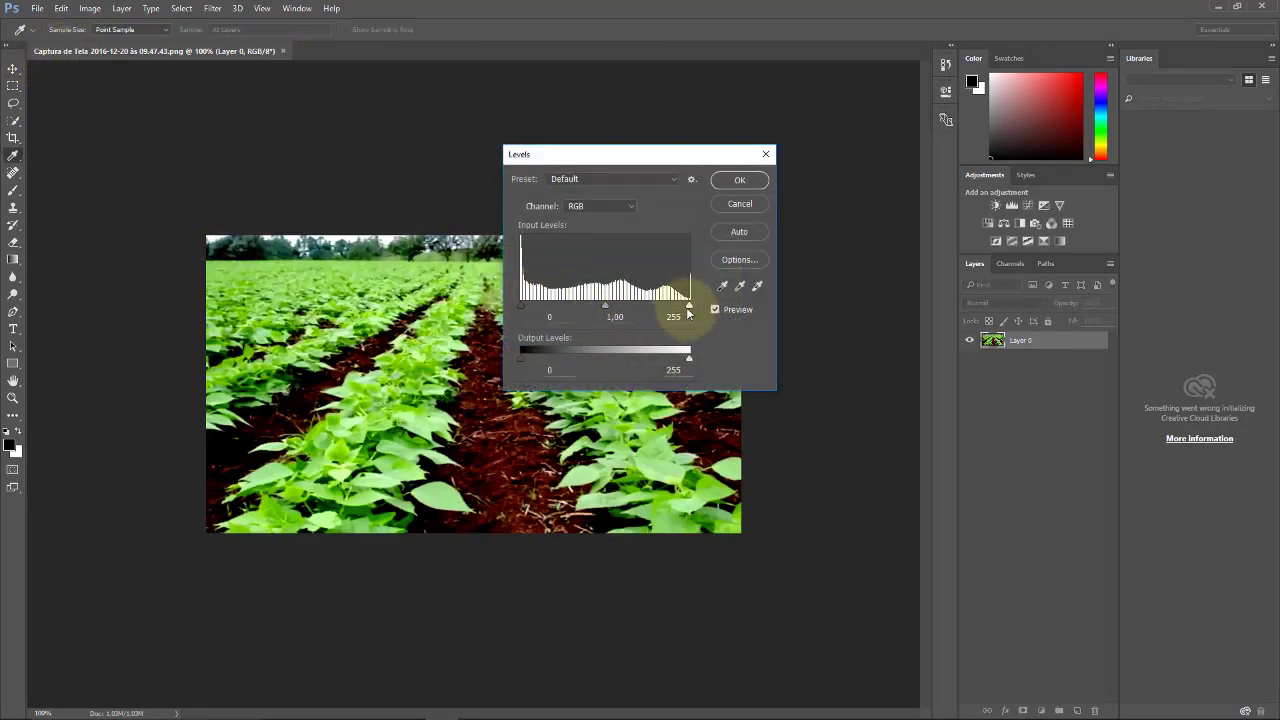
drag(606, 304, 609, 307)
click(758, 182)
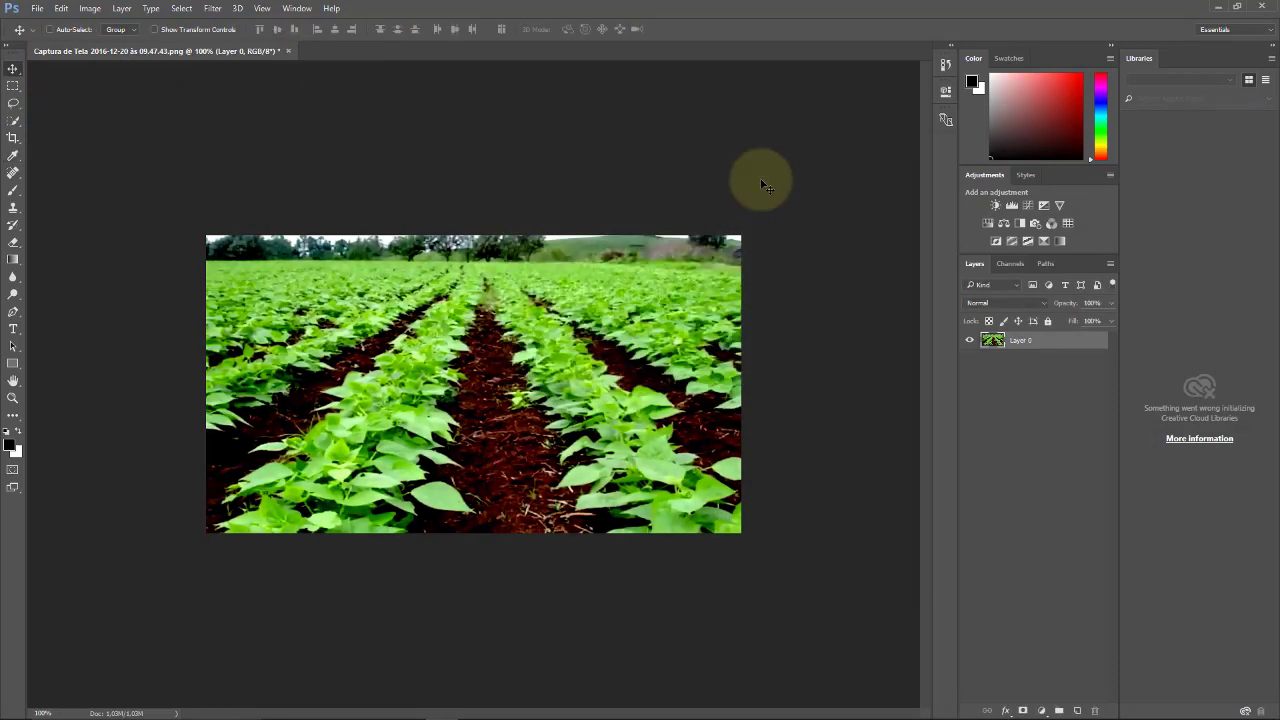
Apply a Hue/Saturation adjustment to the crop-field image with hue -24 and saturation -29.
key(ctrl+u)
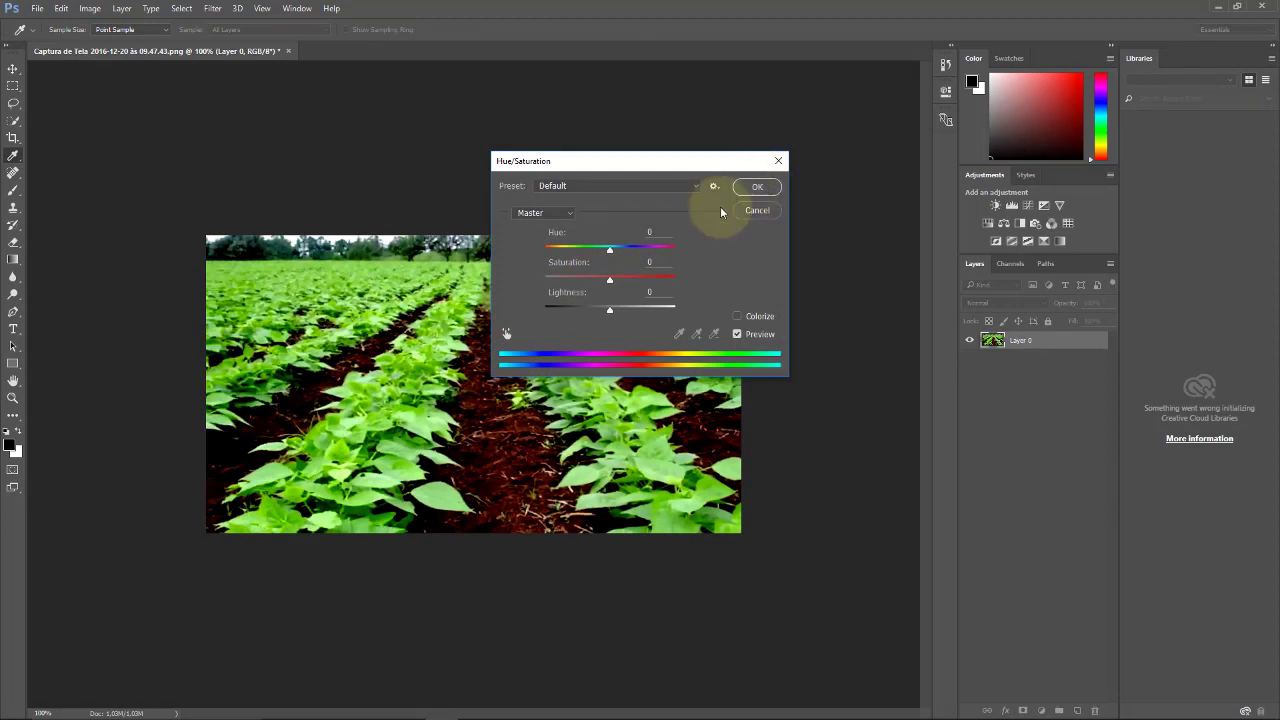
drag(613, 284, 593, 246)
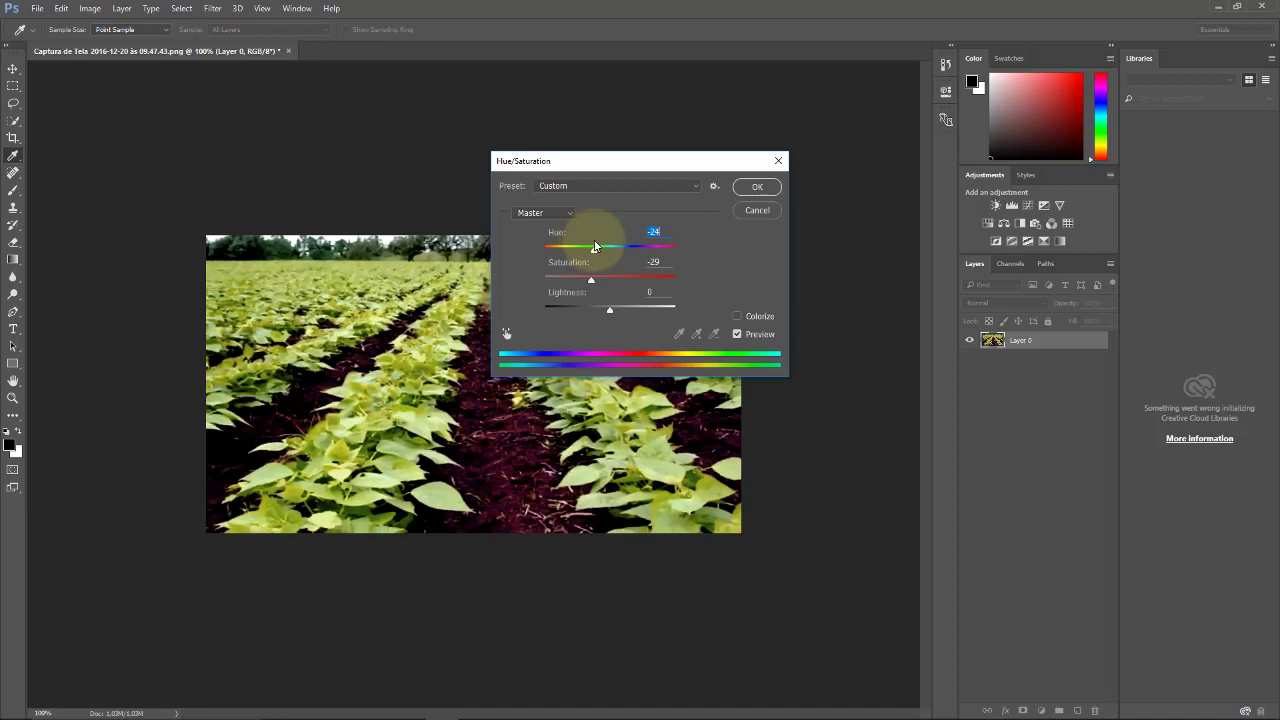
click(757, 188)
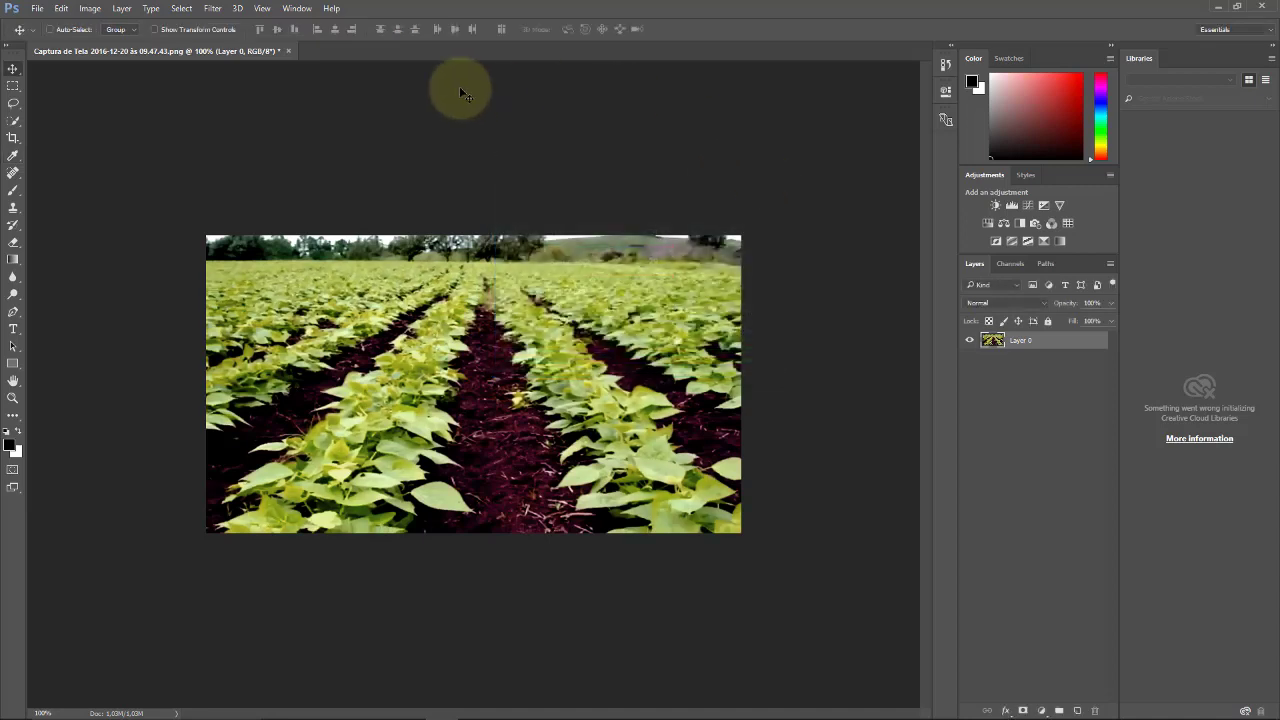
Close the edited image with its changes saved, close Photoshop and return to the magazine in InDesign.
click(289, 51)
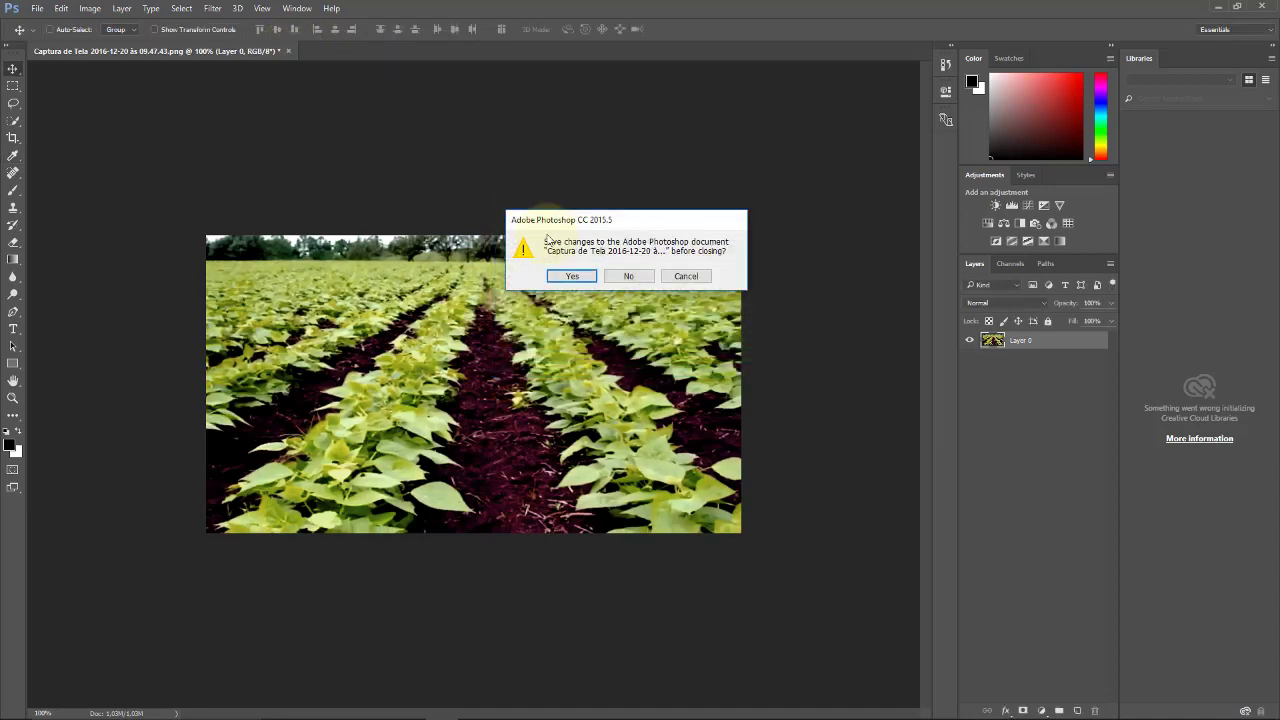
click(586, 277)
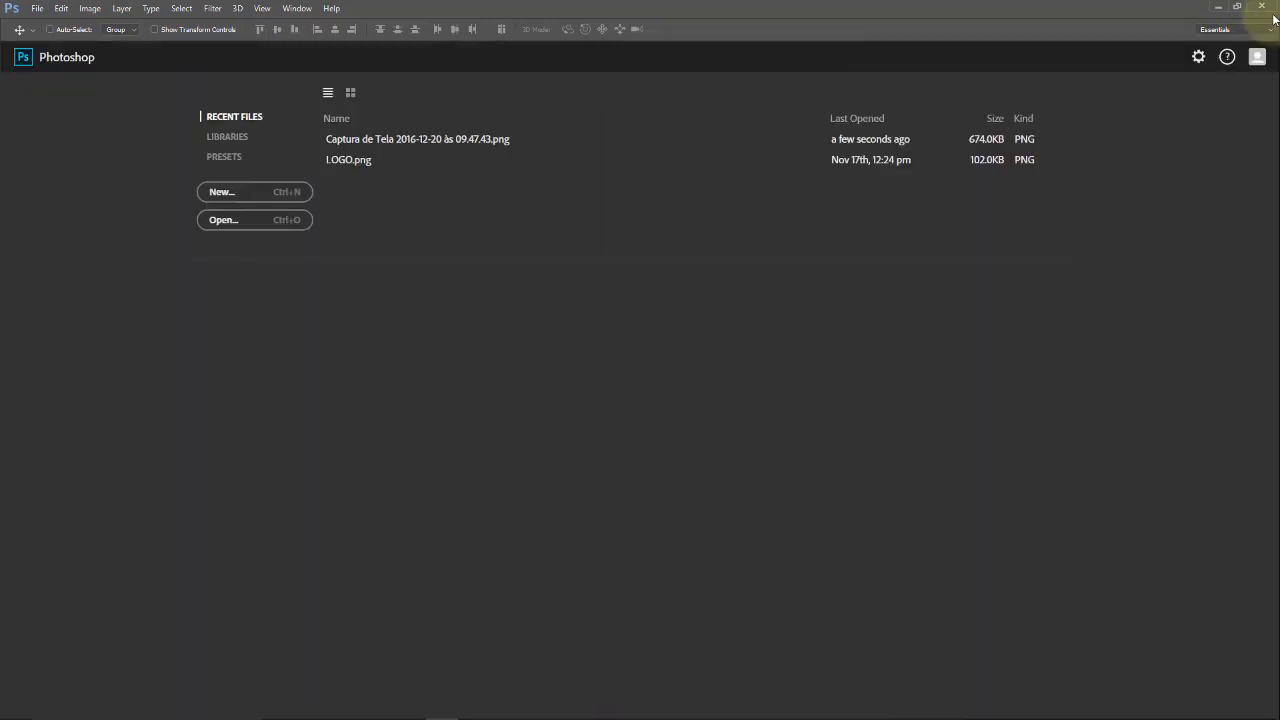
click(1275, 9)
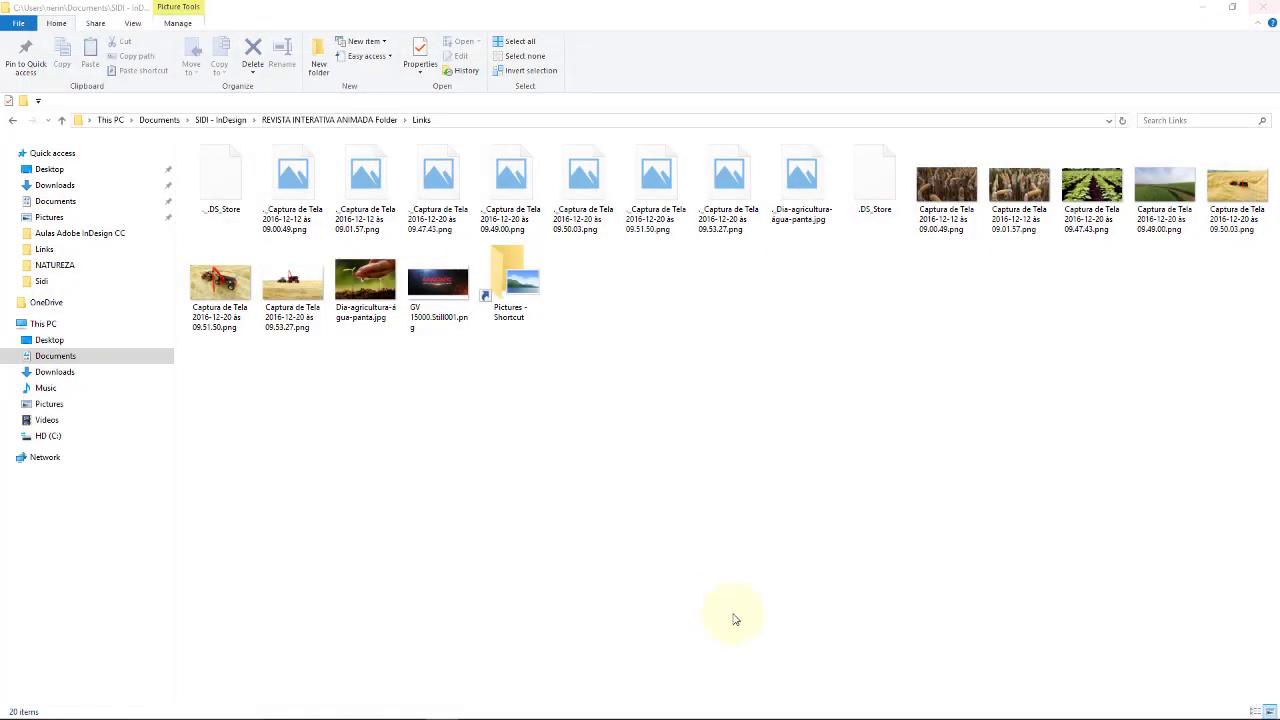
click(410, 707)
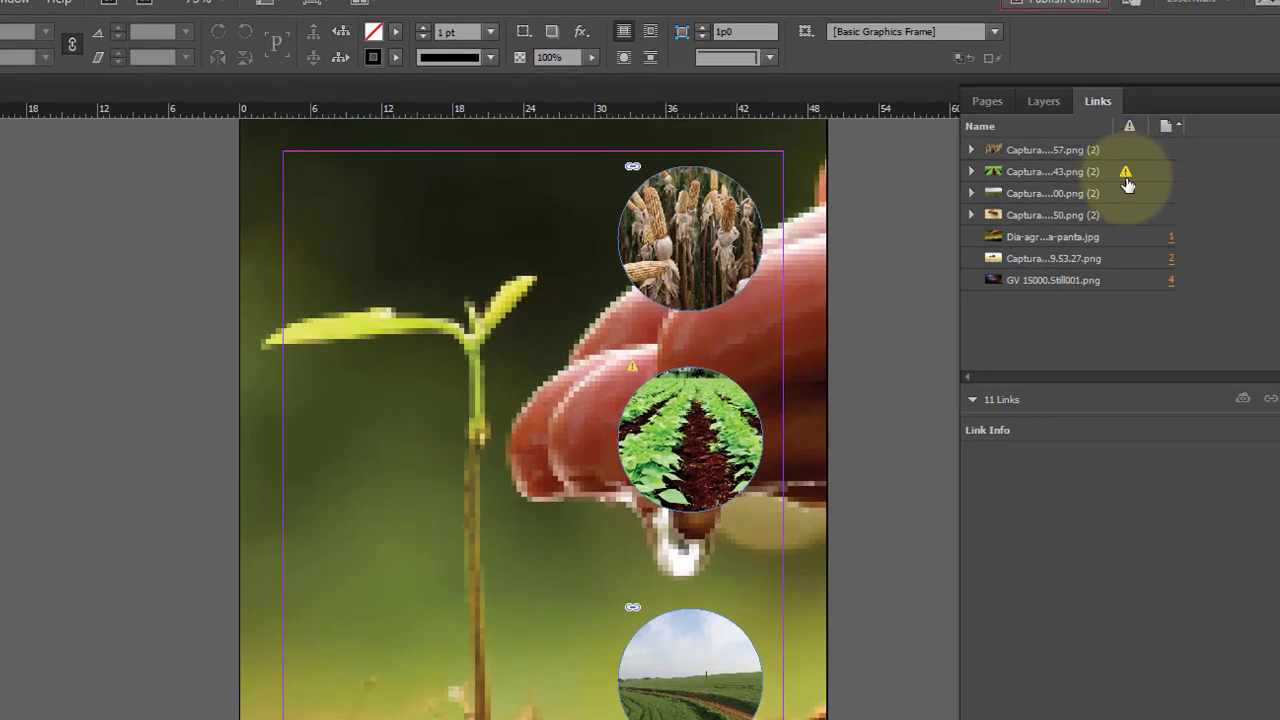
Go to the 2-3 spread and update all instances of the modified link Captura de Tela 2016-12-20 às 09.47.43.png.
mouse_move(1127, 182)
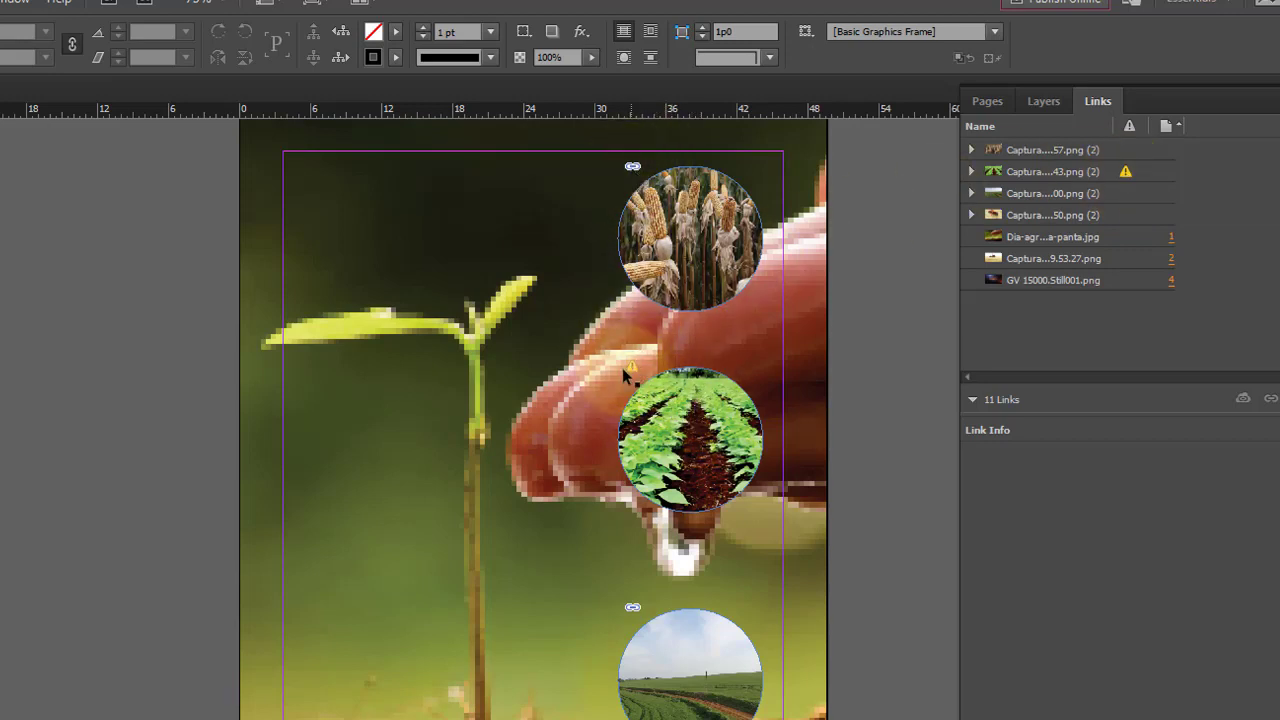
click(986, 101)
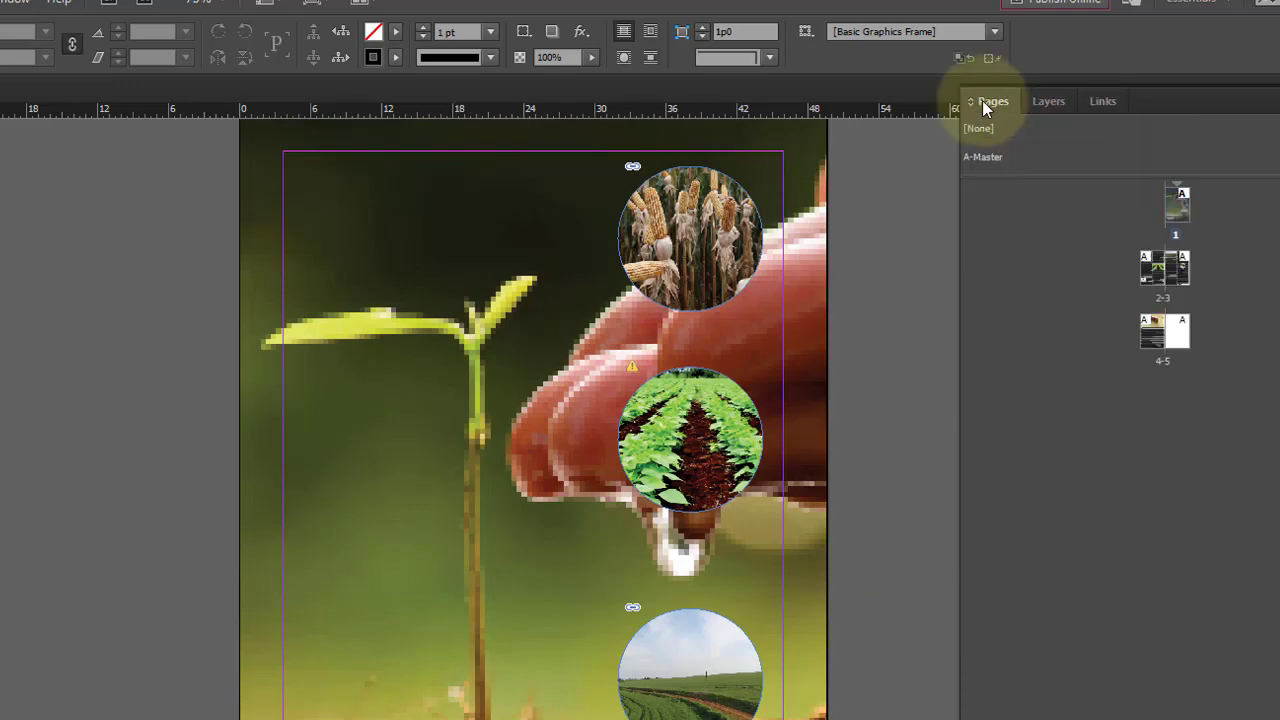
double_click(1157, 267)
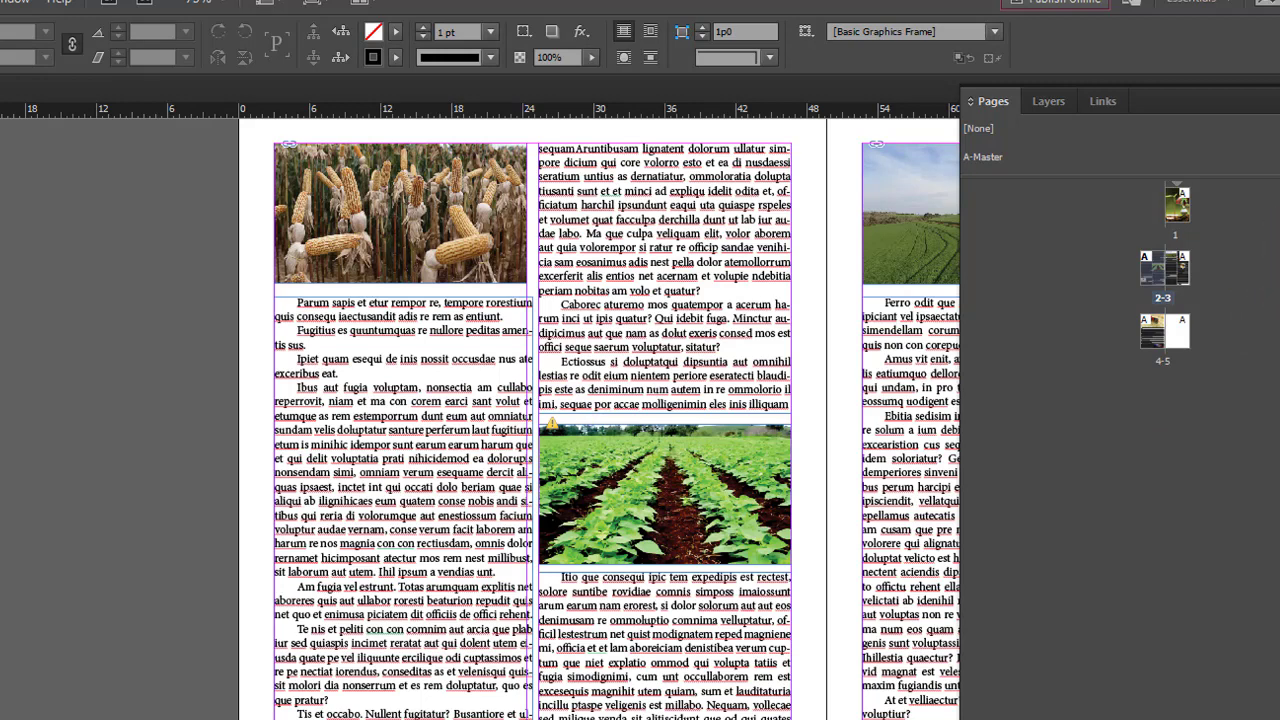
key(ctrl+shift+d)
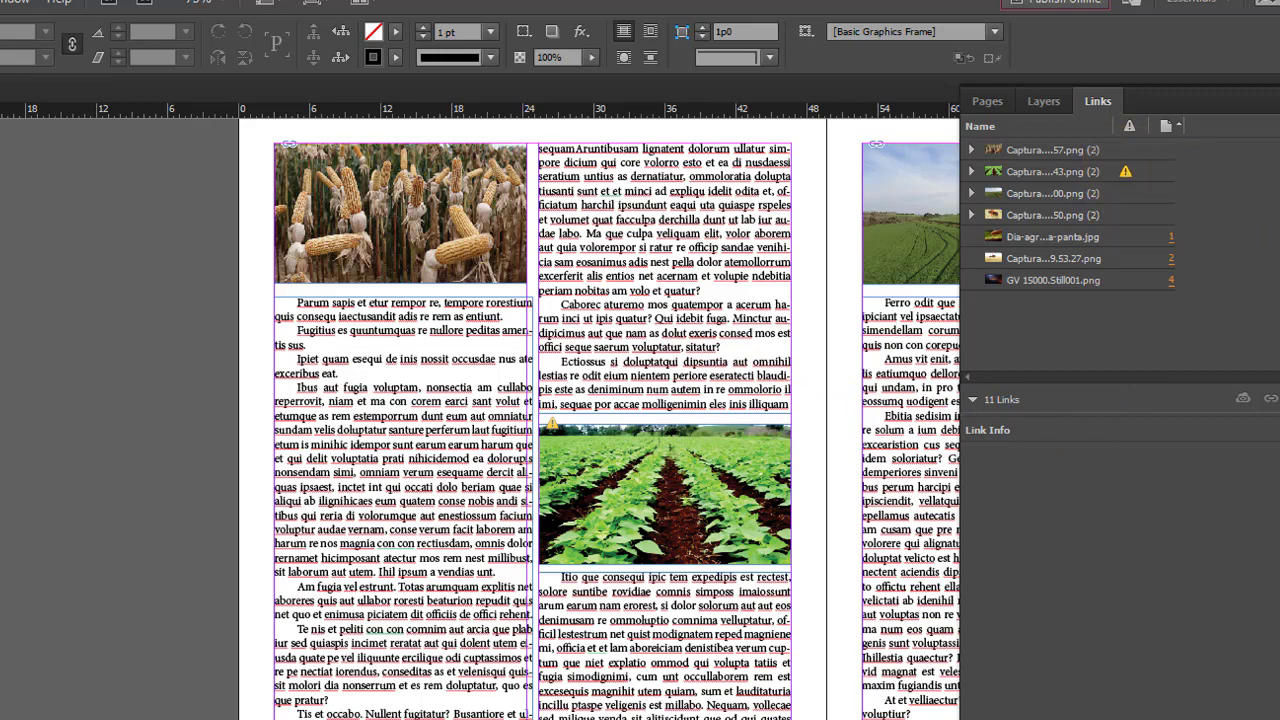
click(1050, 172)
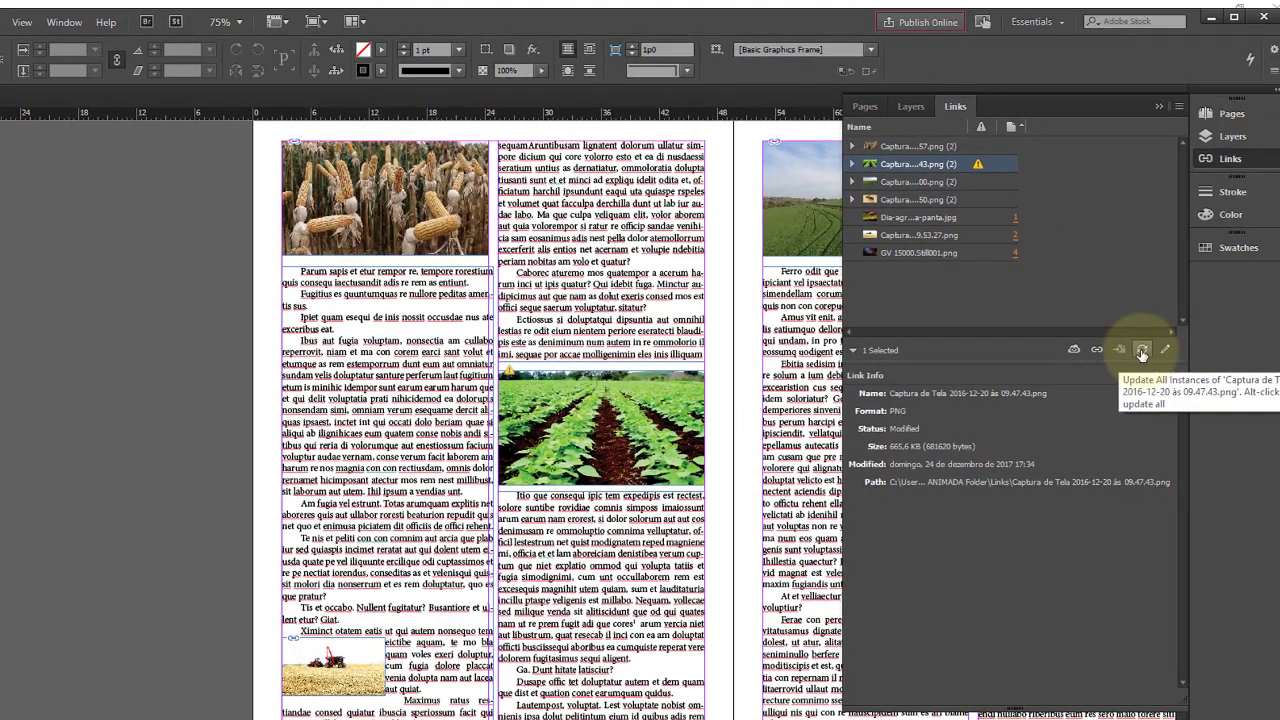
click(1142, 352)
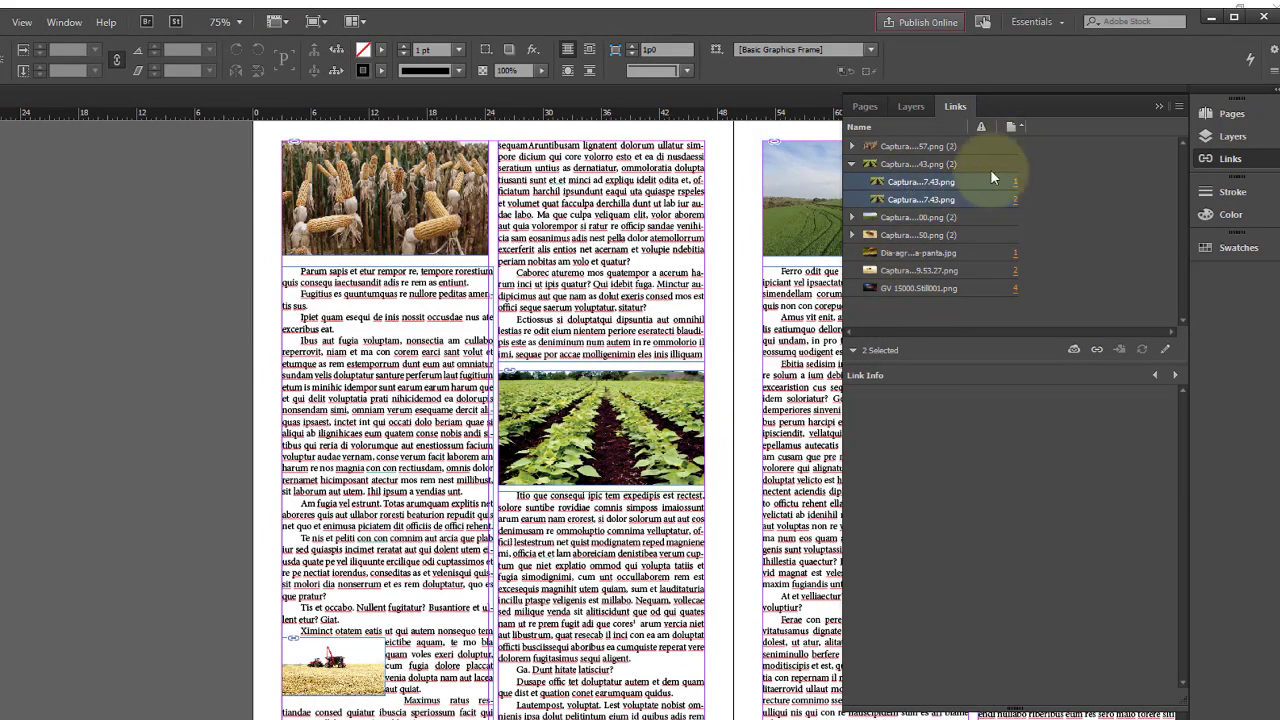
click(850, 164)
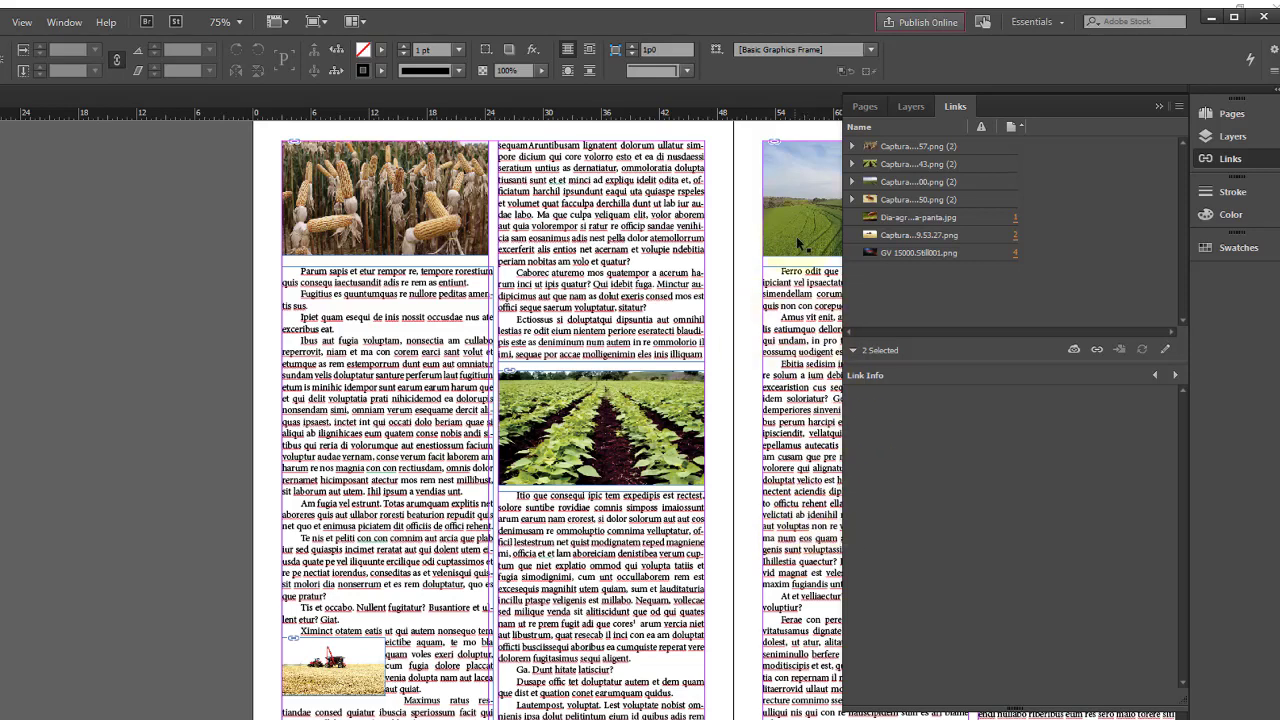
Check the updated crop-field image on the cover and on the 2-3 spread, and return to the cover.
click(1238, 140)
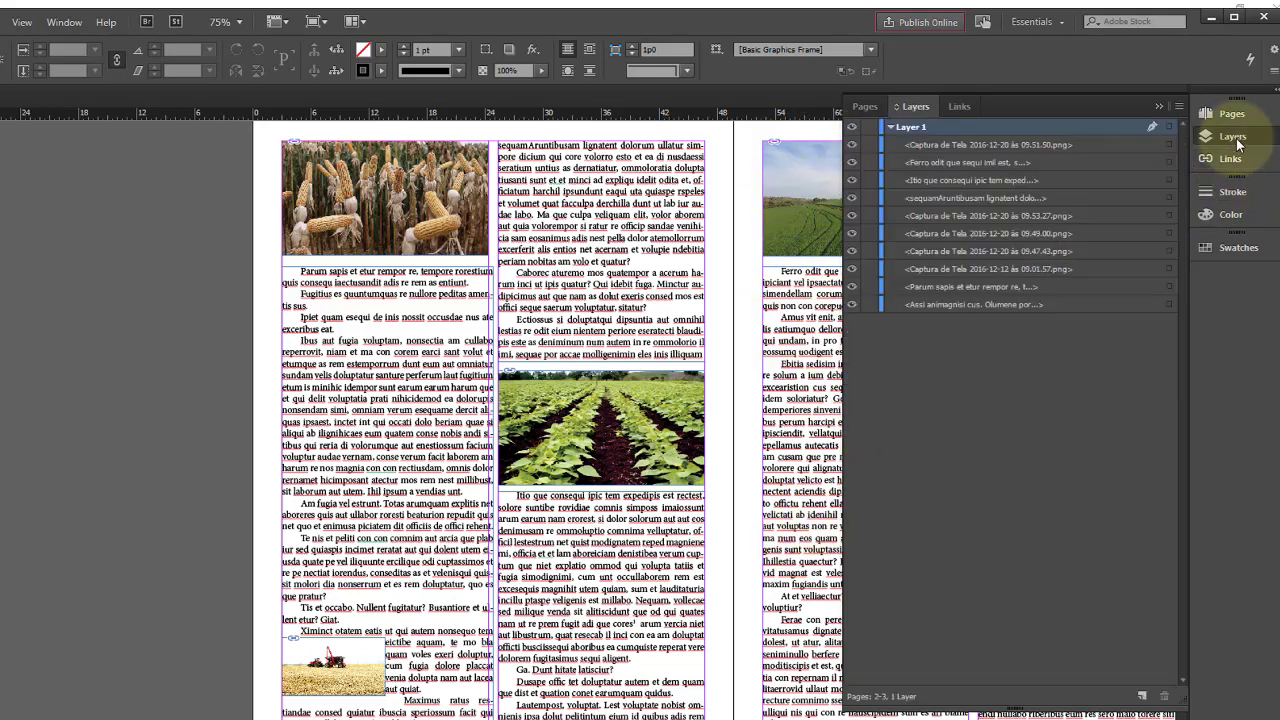
click(865, 107)
double_click(1022, 196)
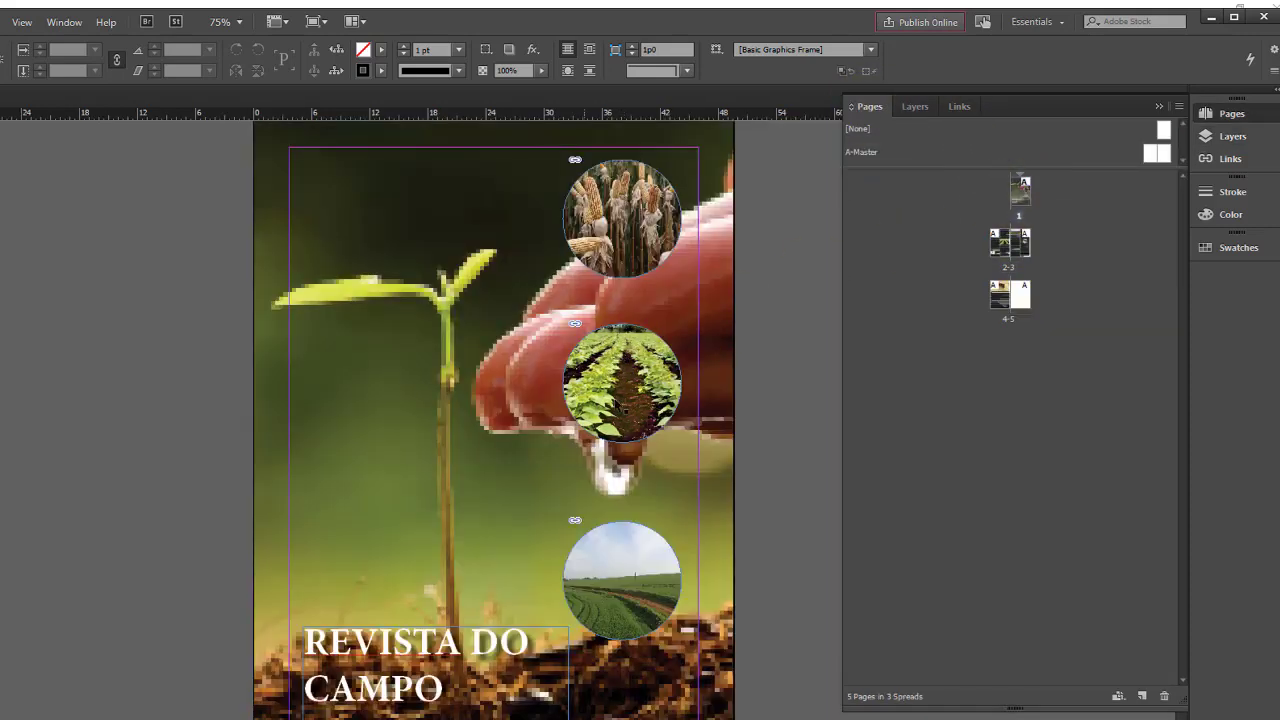
double_click(998, 248)
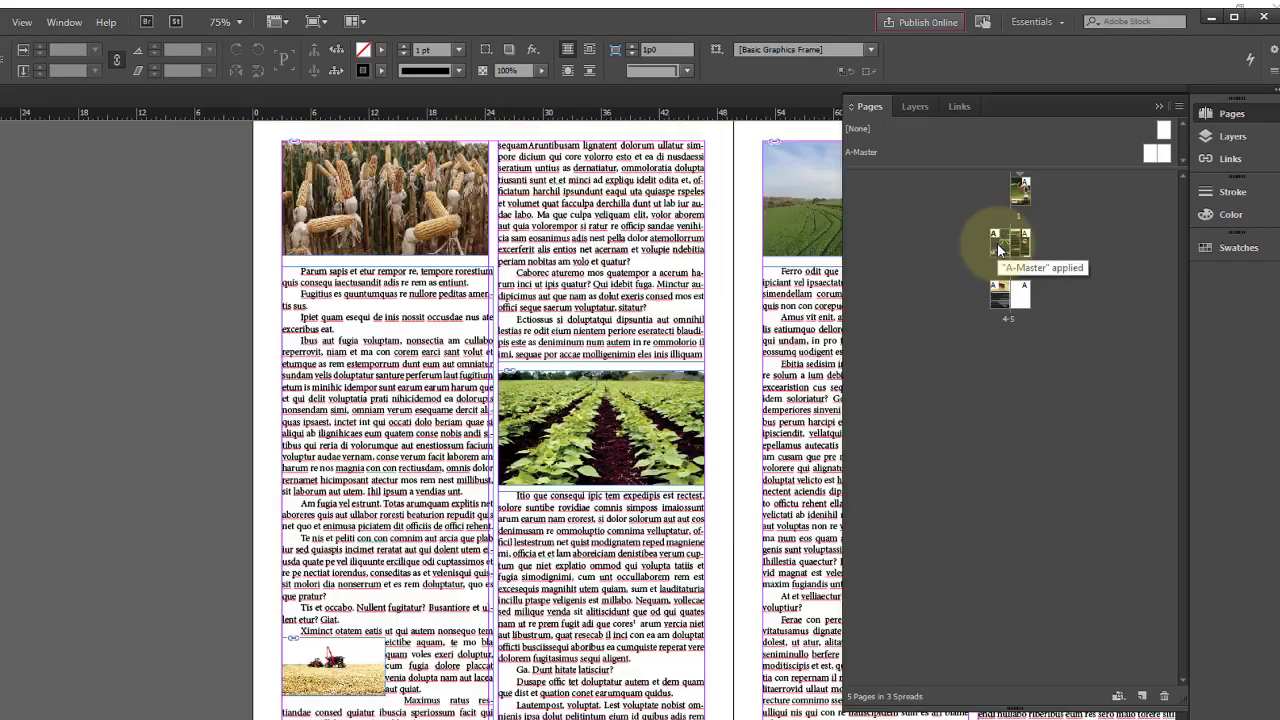
double_click(1029, 200)
Inspect the link details of Captura de Tela 2016-12-20 às 09.47.43.png and of its instance on page 1.
click(962, 106)
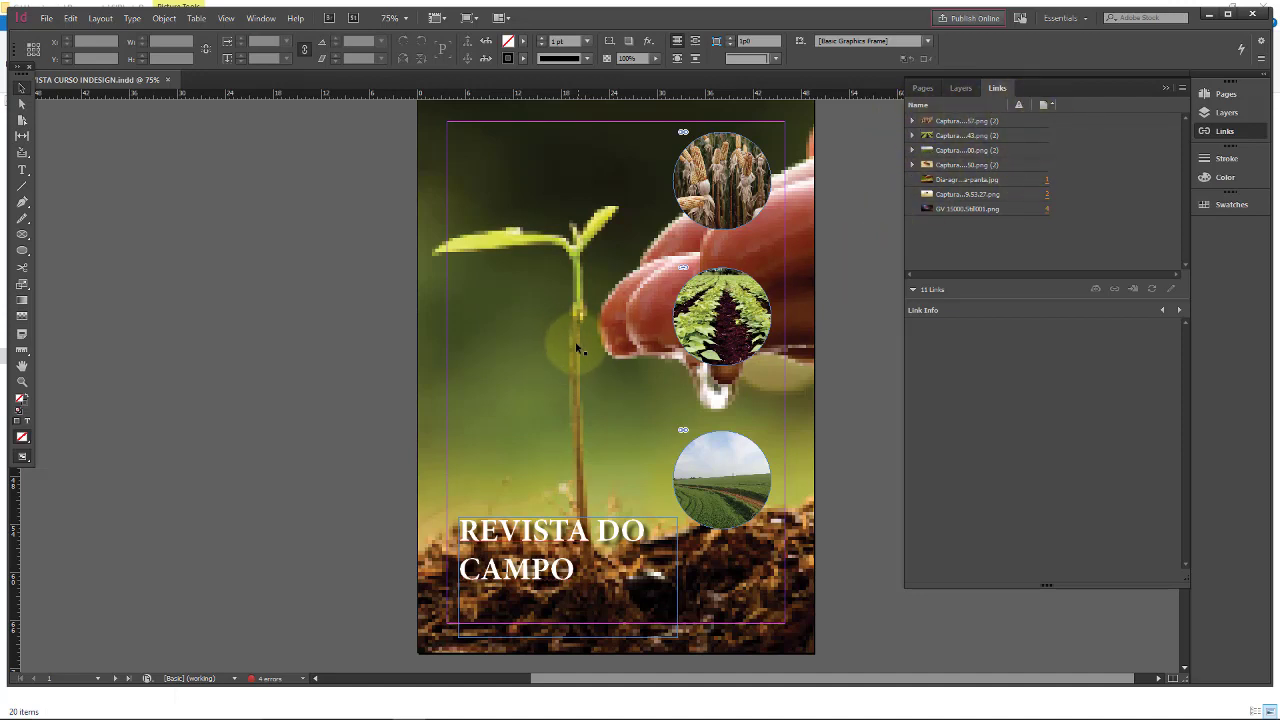
click(985, 135)
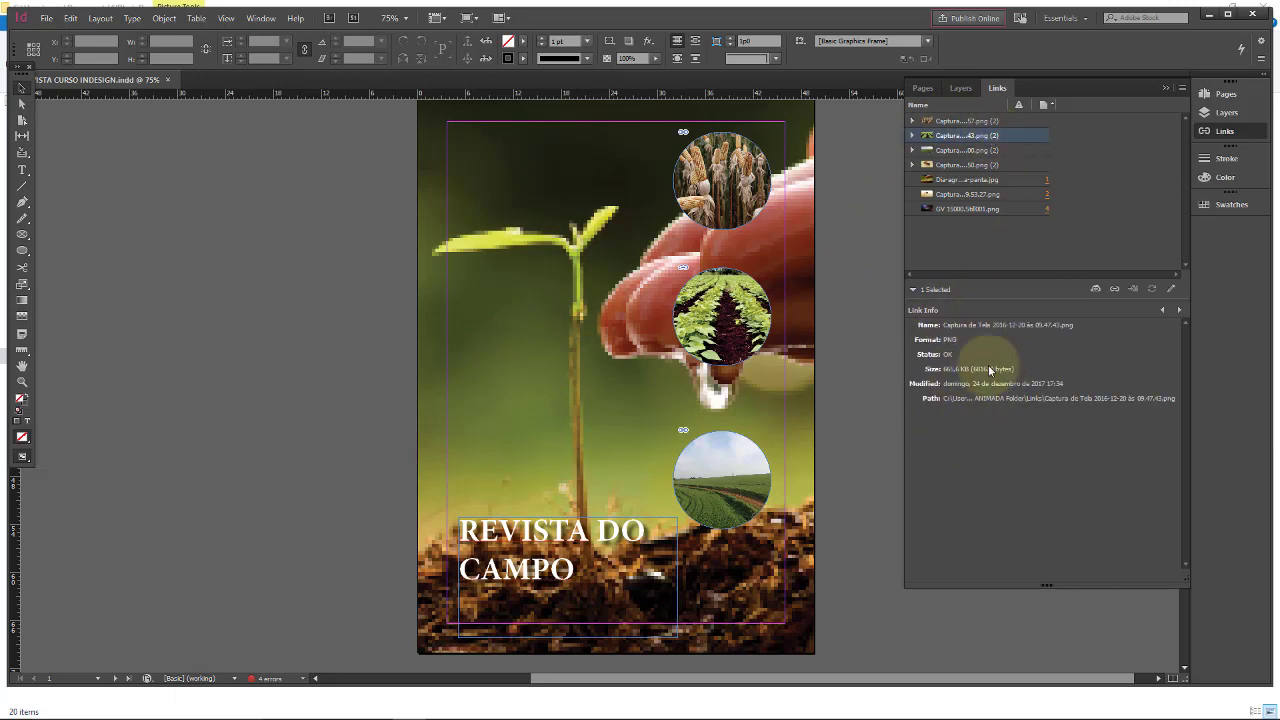
click(911, 135)
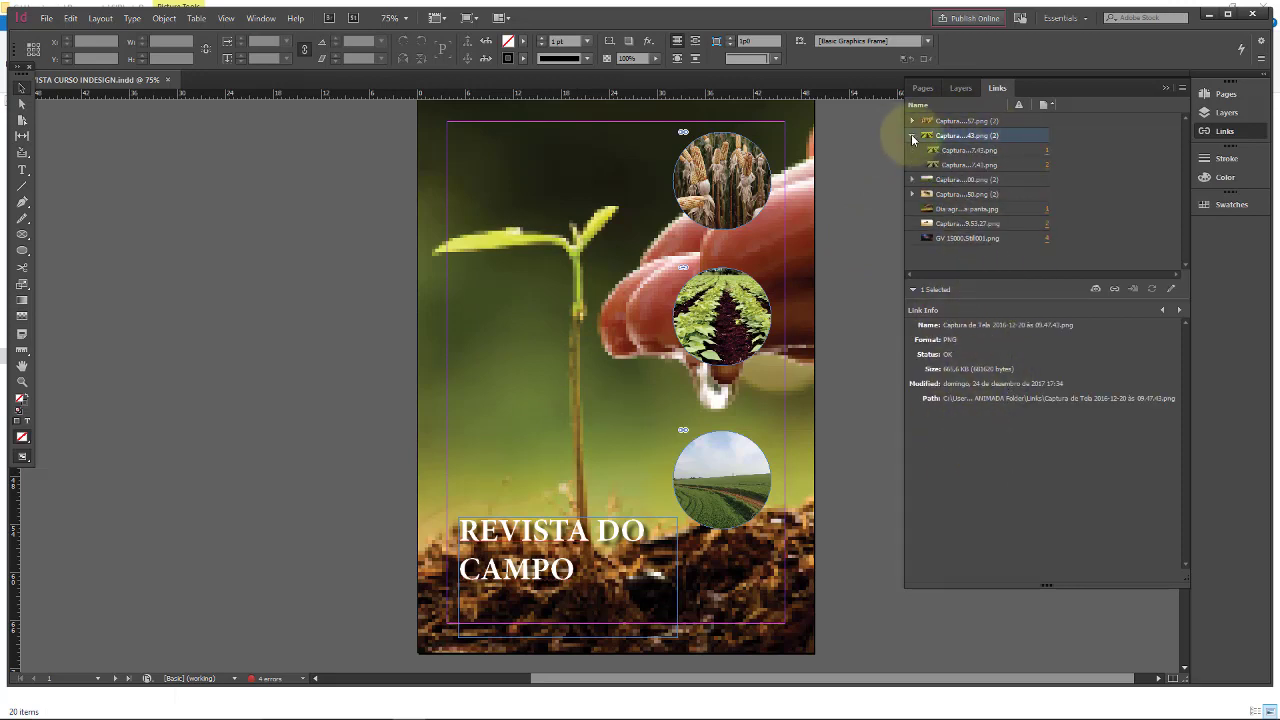
click(962, 150)
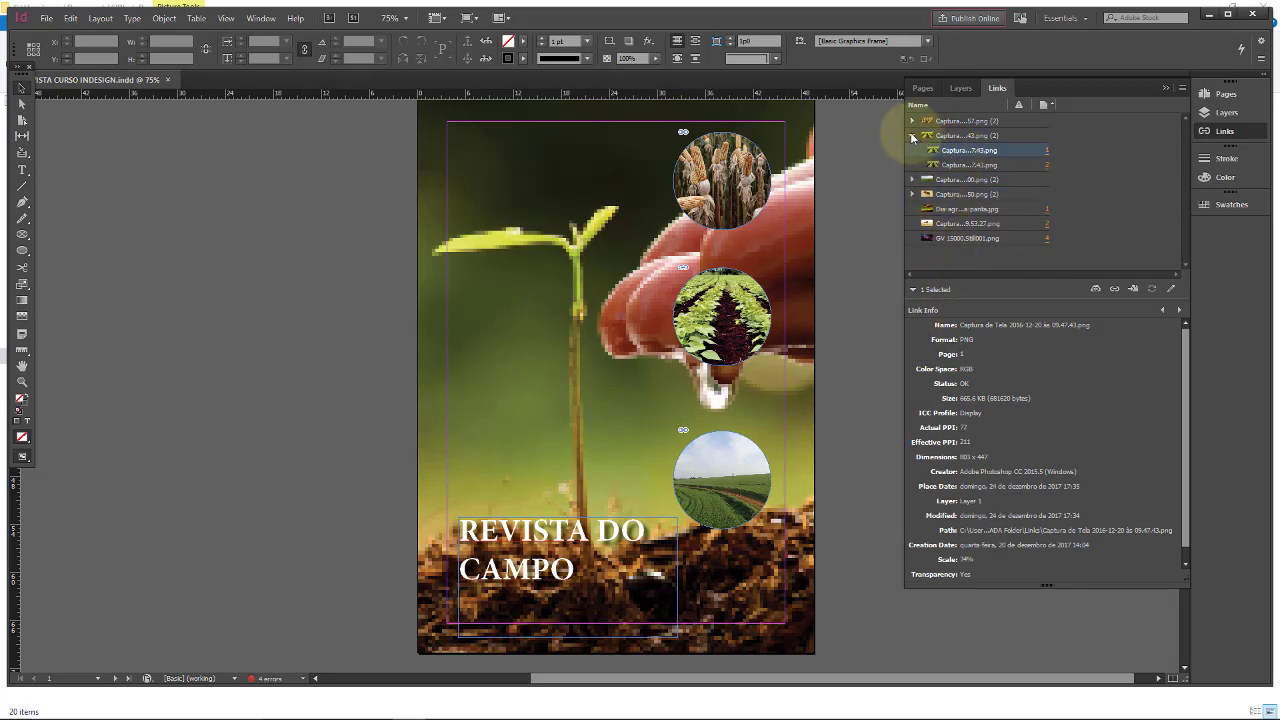
click(911, 135)
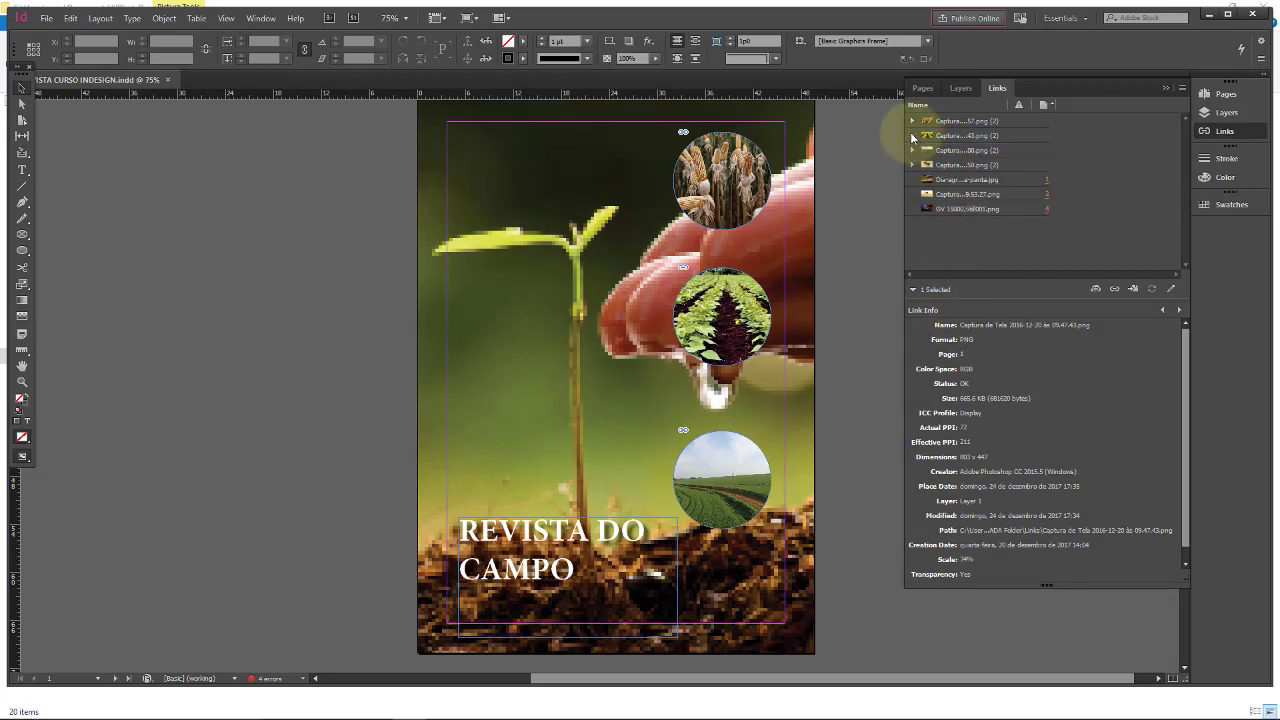